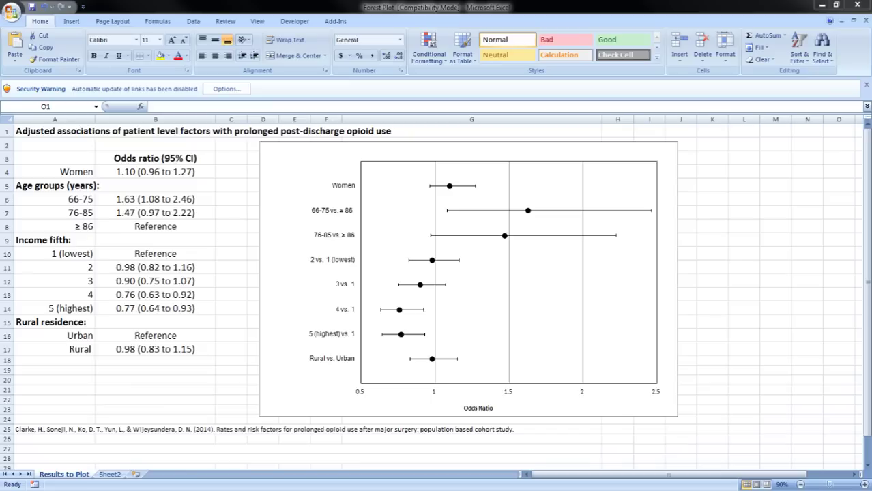
# - On Sheet2, add the header "Factors" in cell E2
pyautogui.click(115, 474)
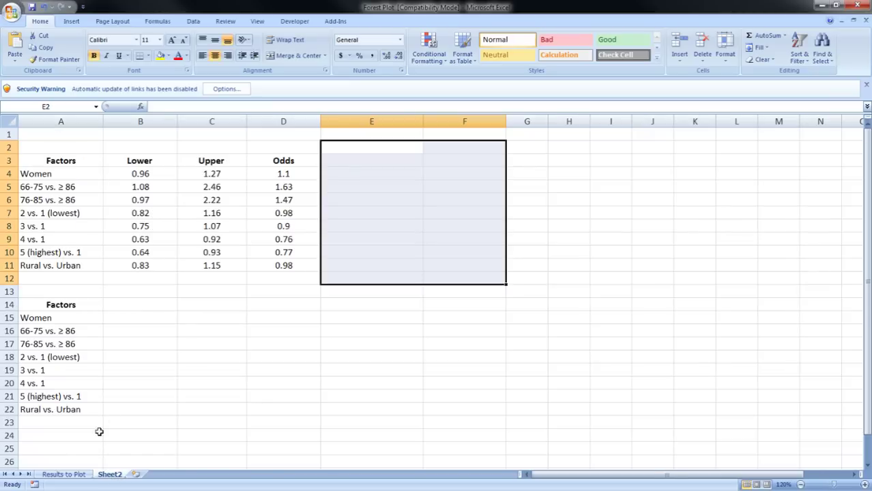
pyautogui.click(62, 449)
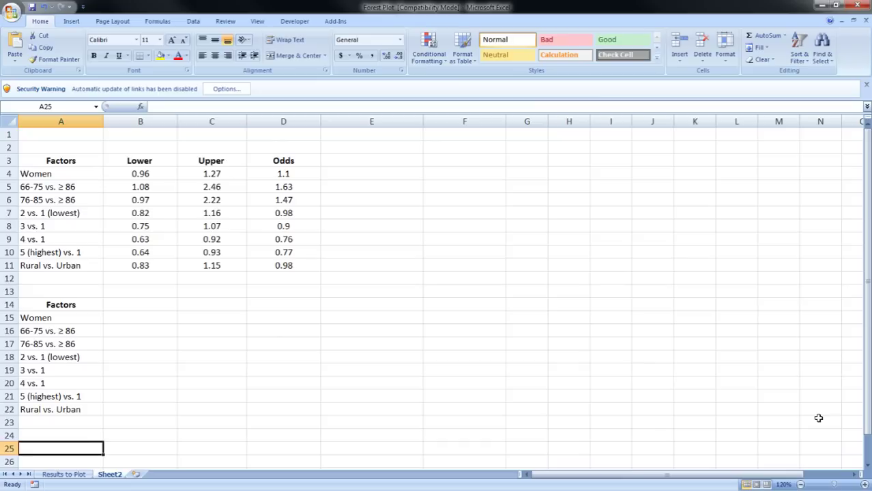
pyautogui.click(68, 146)
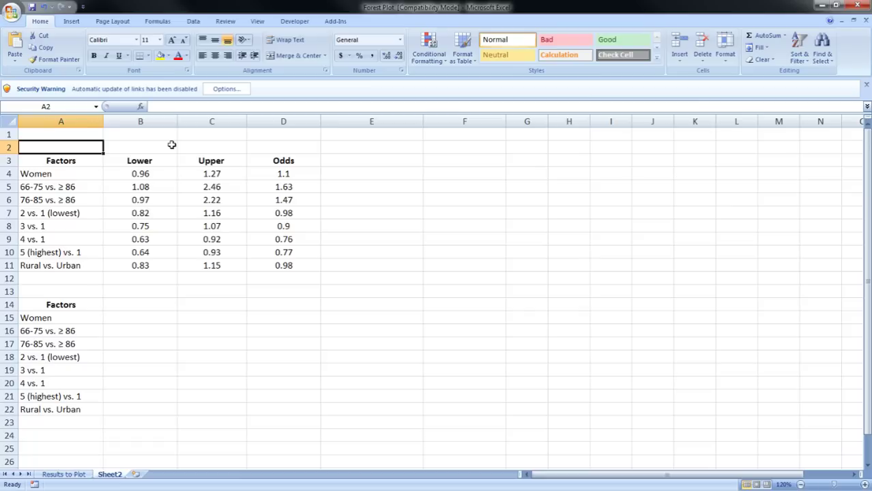
pyautogui.doubleClick(406, 147)
pyautogui.write('Factors')
pyautogui.press('Return')
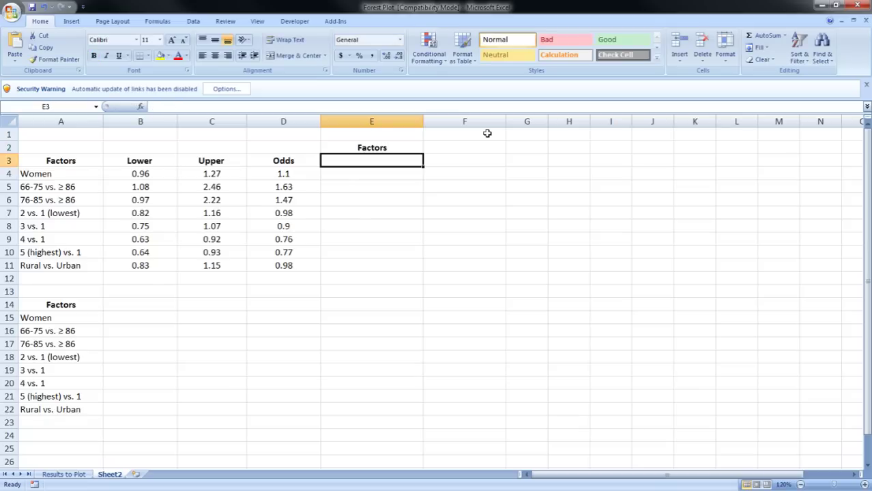
# - Copy the factor labels from A4:A11 into column E starting at E4
pyautogui.moveTo(68, 173); pyautogui.dragTo(68, 267)
pyautogui.hotkey('ctrl', 'c')
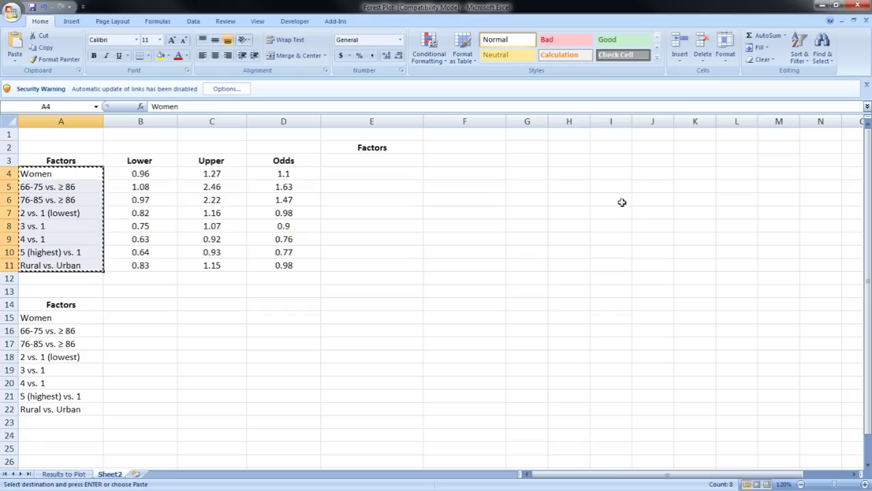
pyautogui.click(404, 174)
pyautogui.hotkey('ctrl', 'v')
pyautogui.click(408, 121)
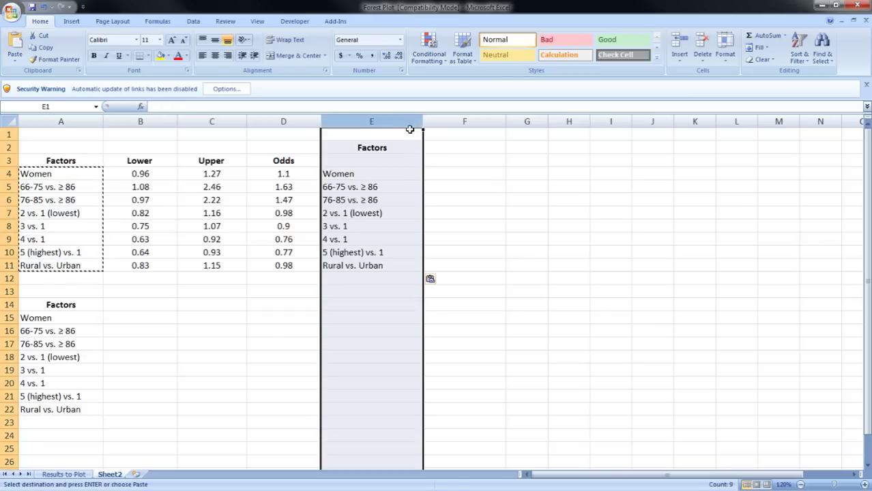
pyautogui.click(408, 136)
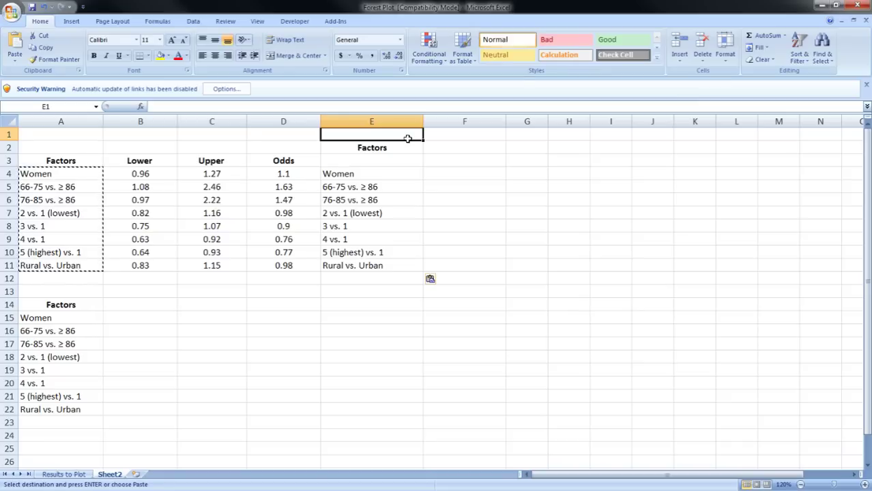
# - Add the header "Countdown" in cell F2
pyautogui.click(455, 147)
pyautogui.write('C')
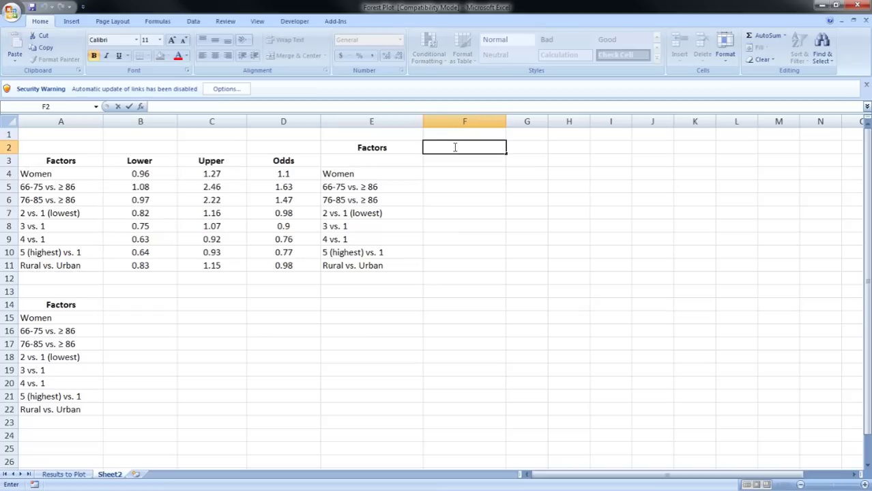
pyautogui.write('ountdown')
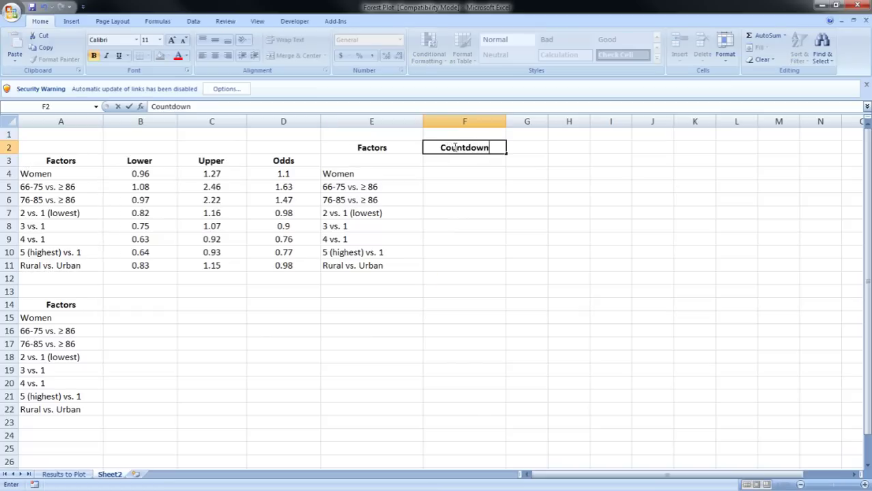
pyautogui.press('Return')
pyautogui.press('Return')
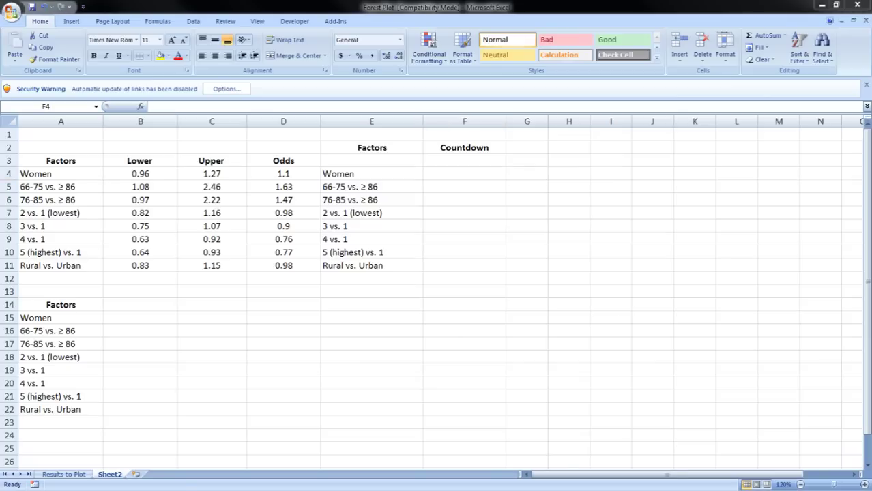
# - Enter =(ROWS($A$4:$A$11)-ROW()+ROW($A$4:$A$11)) in F4 and fill the formula down to F11
pyautogui.click(453, 174)
pyautogui.doubleClick(460, 174)
pyautogui.hotkey('ctrl', 'v')
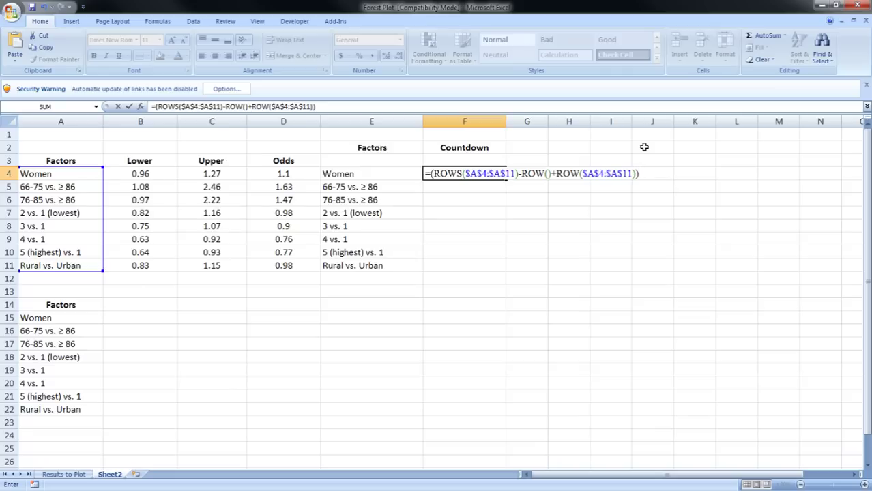
pyautogui.press('Return')
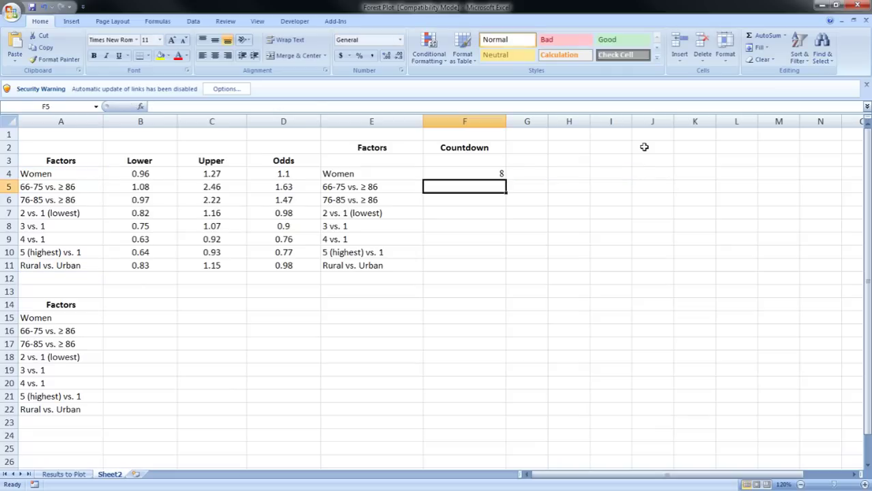
pyautogui.click(478, 173)
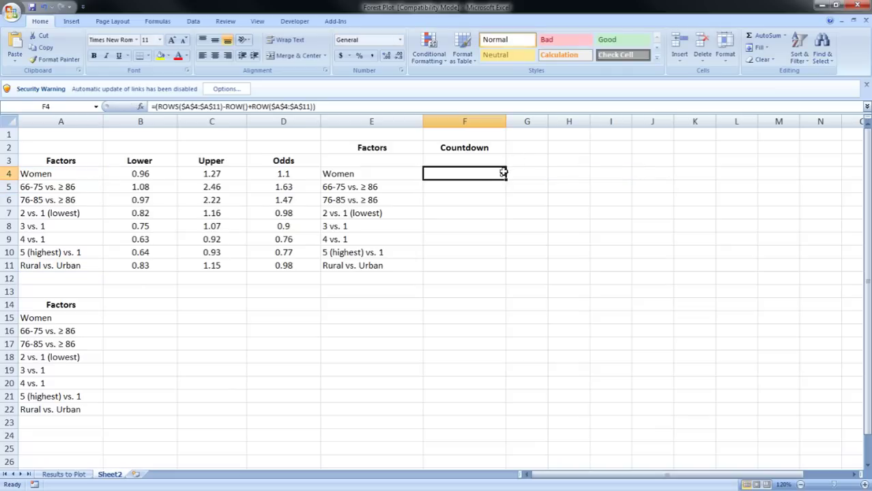
pyautogui.moveTo(506, 179); pyautogui.dragTo(501, 271)
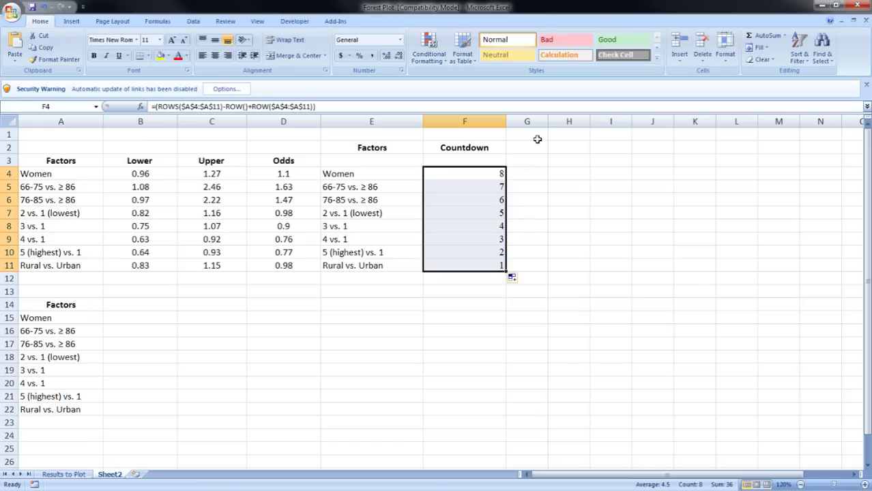
# - Centre the Countdown values in F4:F11 horizontally
pyautogui.click(215, 55)
pyautogui.click(534, 162)
pyautogui.click(532, 140)
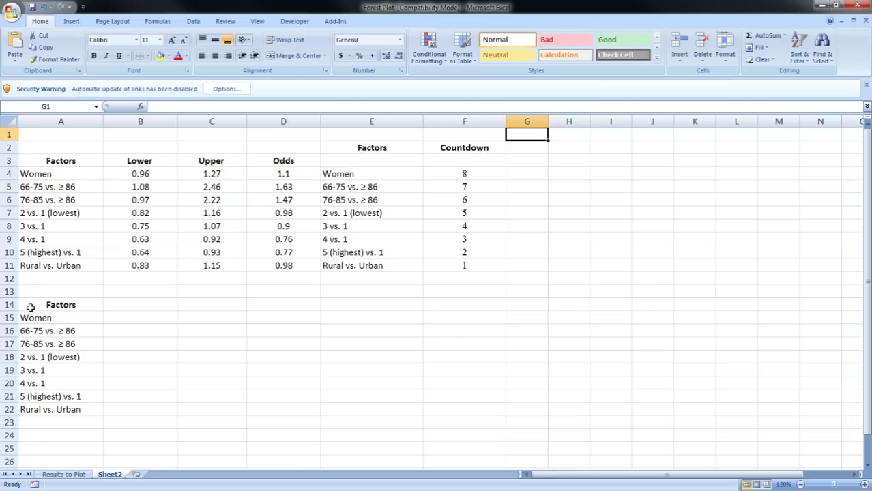
# - Add the header "Lower" in B14 of the second factors table
pyautogui.doubleClick(123, 304)
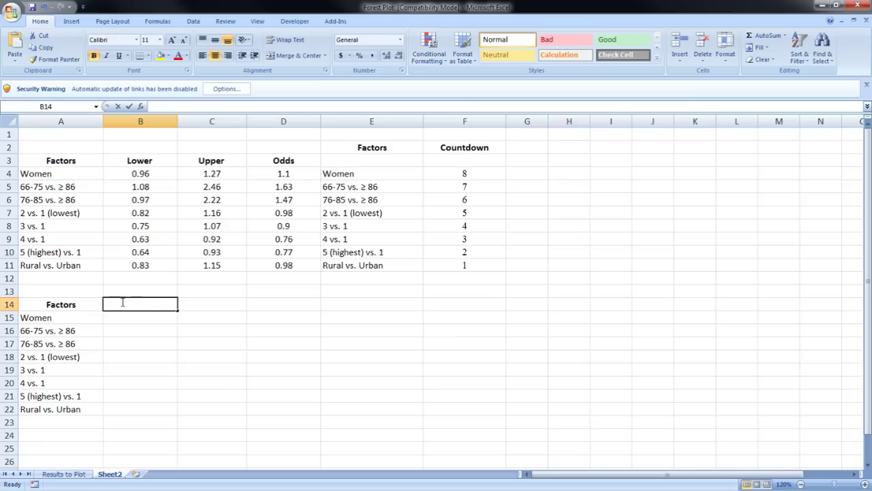
pyautogui.write('Lower')
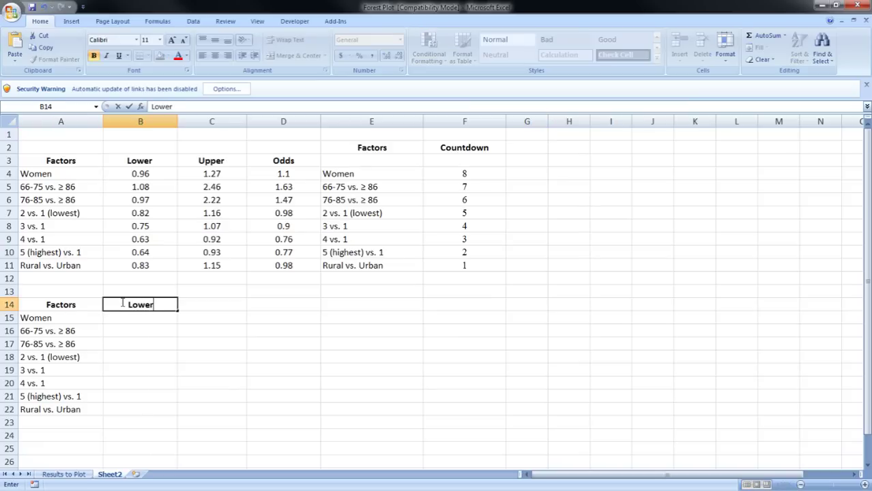
pyautogui.press('Return')
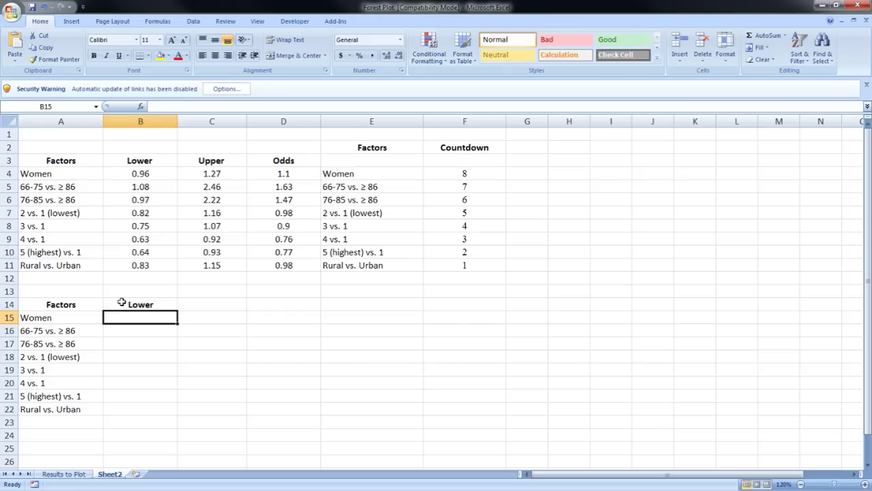
# - Enter =D4-B4 in B15 and fill the formula down to B22
pyautogui.write('=D')
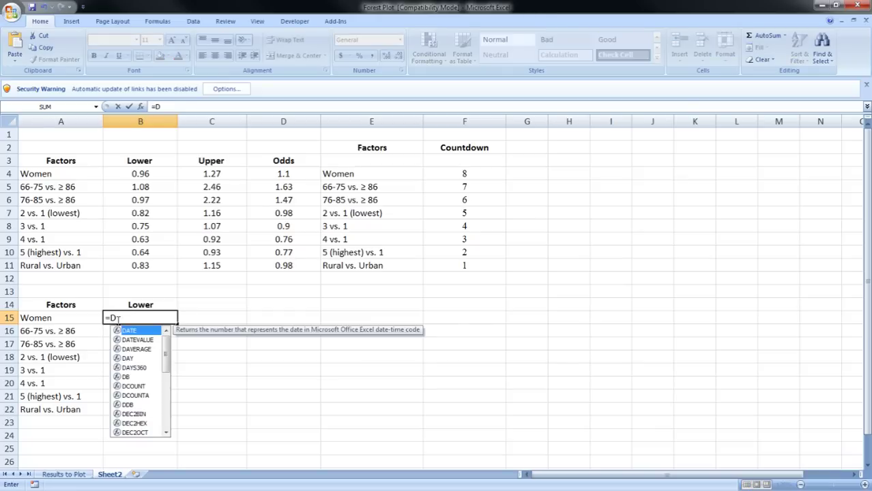
pyautogui.write('4-B4')
pyautogui.press('Return')
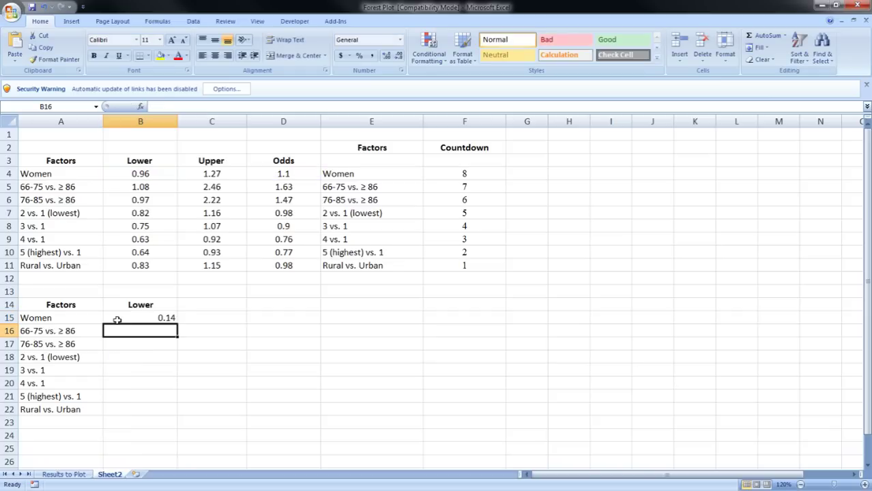
pyautogui.click(117, 320)
pyautogui.moveTo(177, 324); pyautogui.dragTo(171, 408)
# - Add the header "Upper" in C14 of the second factors table
pyautogui.click(227, 303)
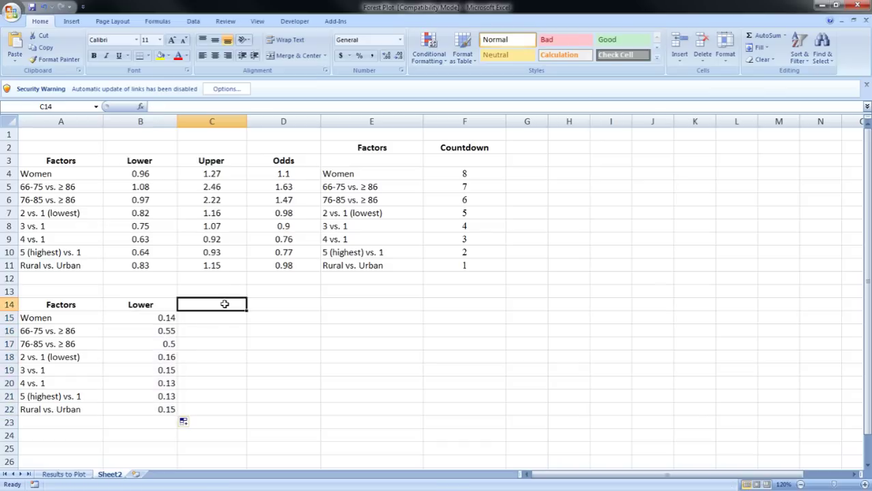
pyautogui.write('U')
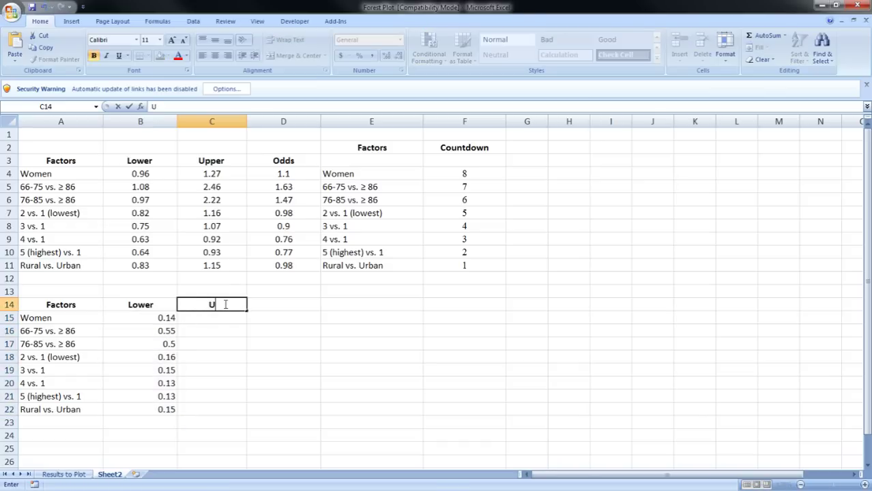
pyautogui.write('pper')
pyautogui.press('Return')
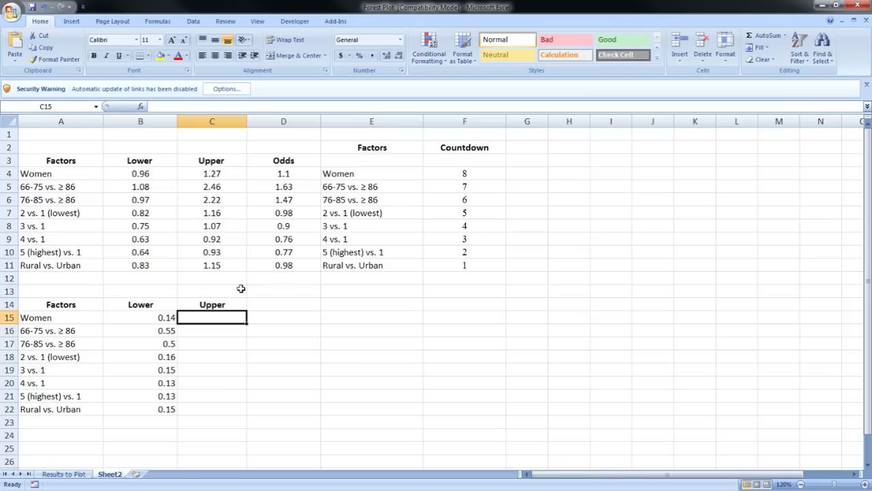
# - Enter =C4-D4 in C15 and fill the formula down to C22
pyautogui.write('=')
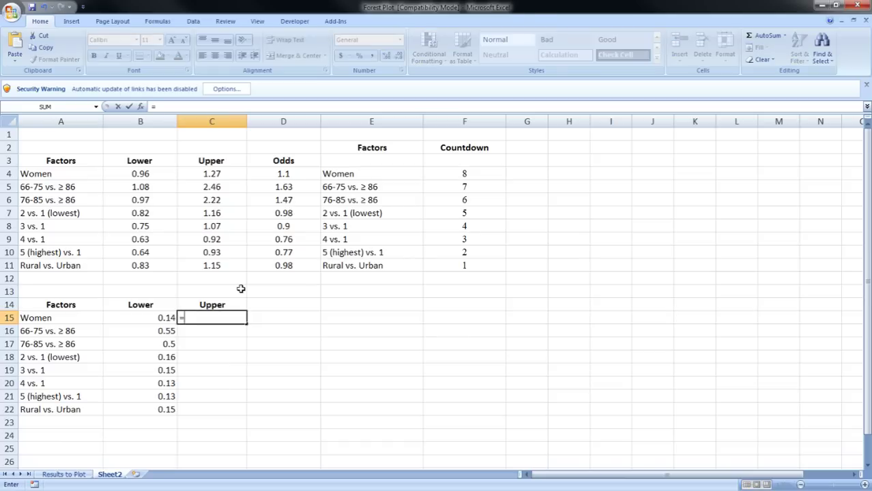
pyautogui.write('C4-')
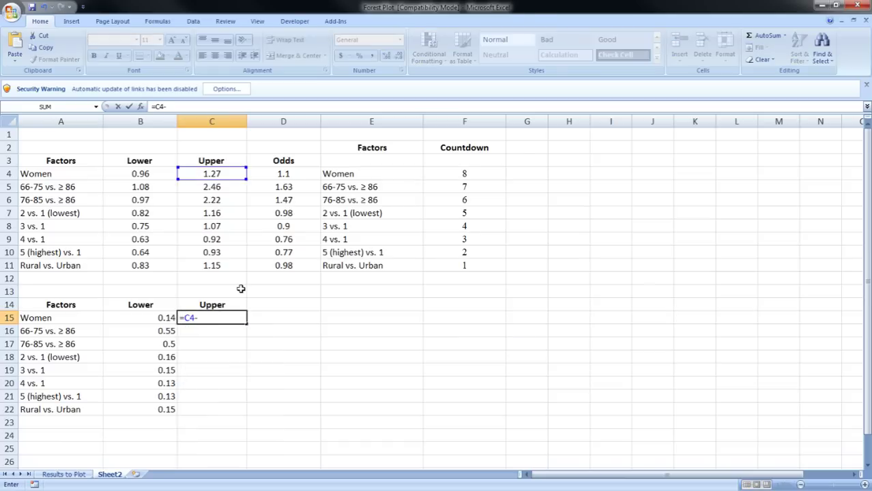
pyautogui.write('D4')
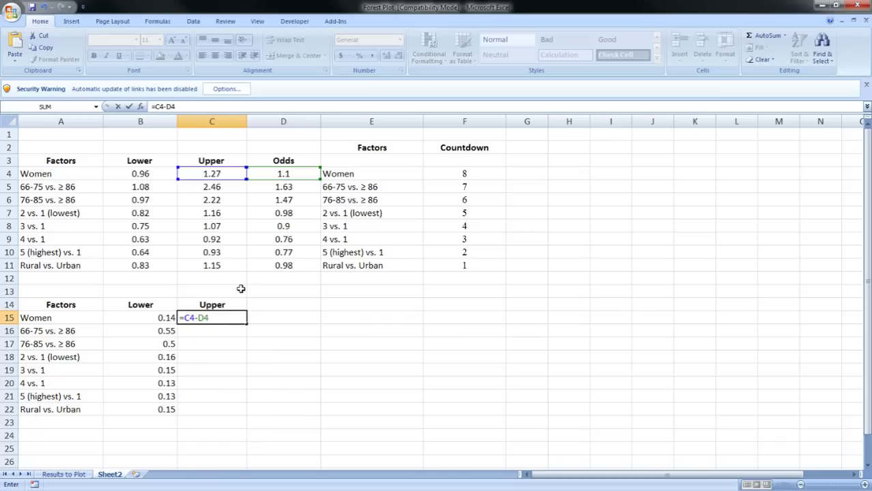
pyautogui.press('Return')
pyautogui.click(230, 315)
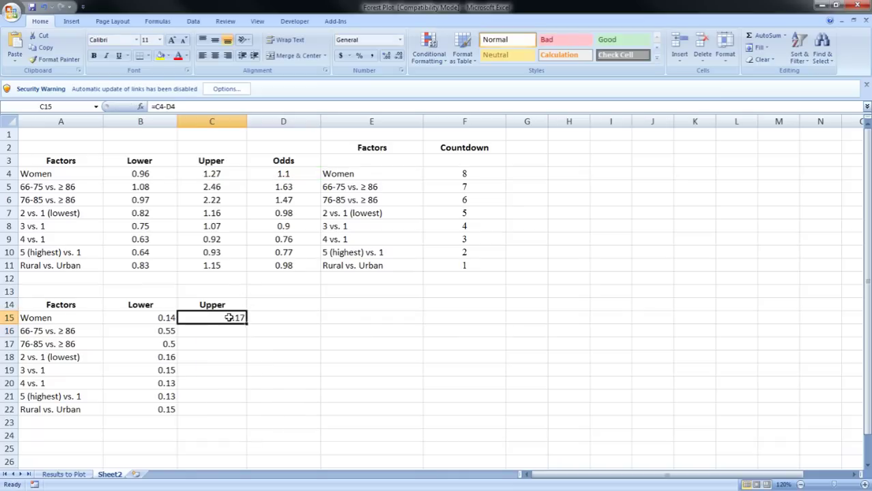
pyautogui.moveTo(250, 327); pyautogui.dragTo(236, 413)
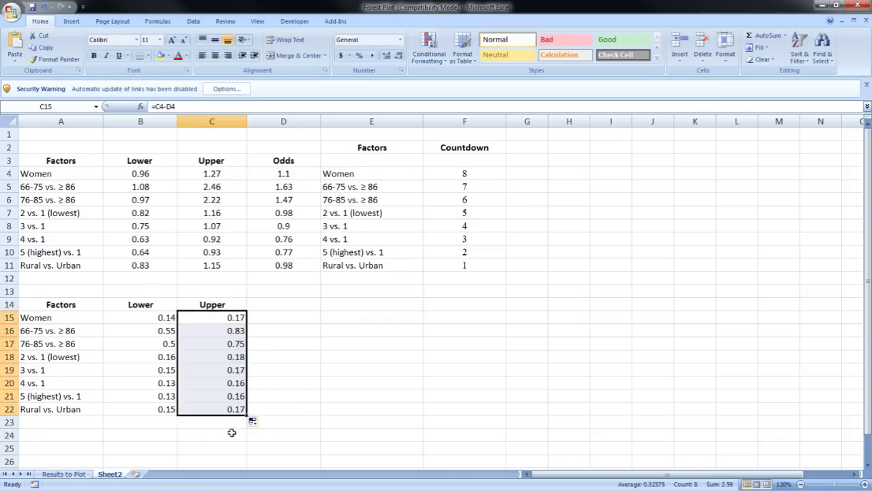
pyautogui.click(231, 448)
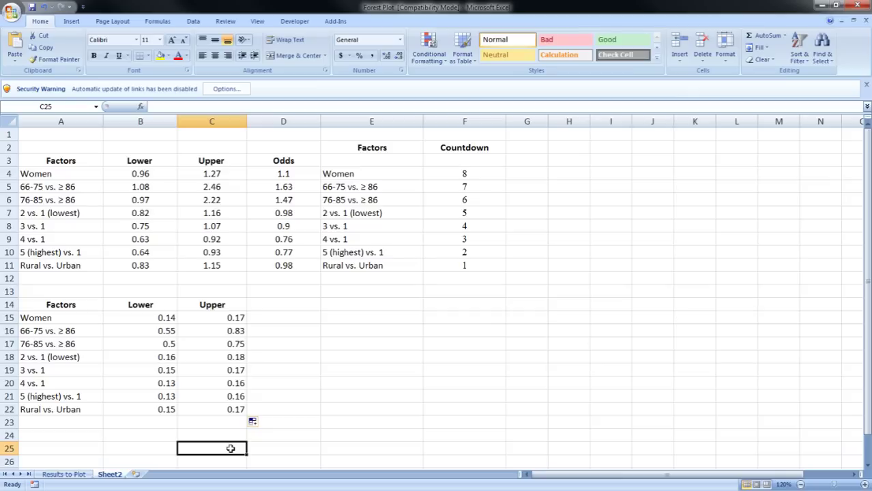
# - Insert a 2-D stacked bar chart based on the factor labels in A4:A11
pyautogui.moveTo(55, 174); pyautogui.dragTo(69, 261)
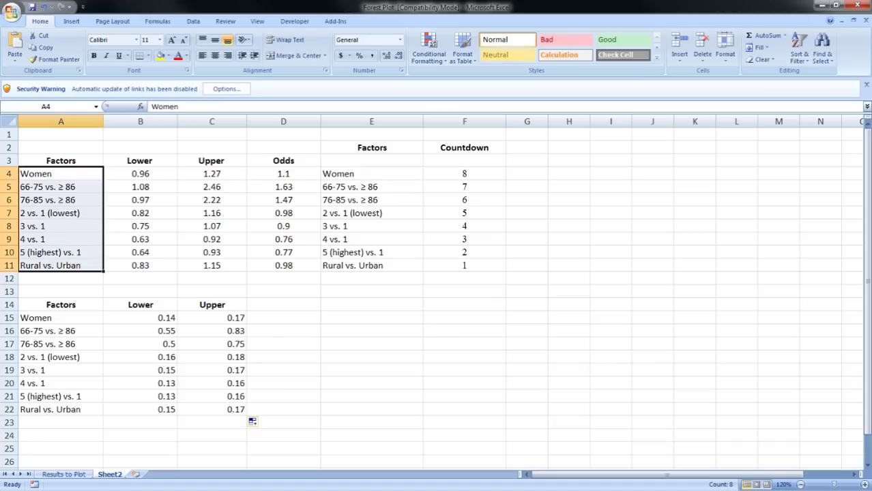
pyautogui.click(73, 21)
pyautogui.click(248, 50)
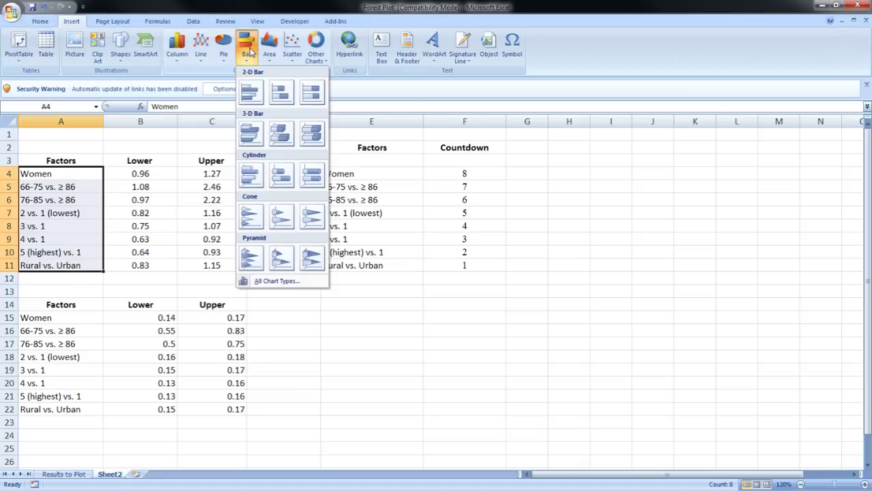
pyautogui.click(290, 92)
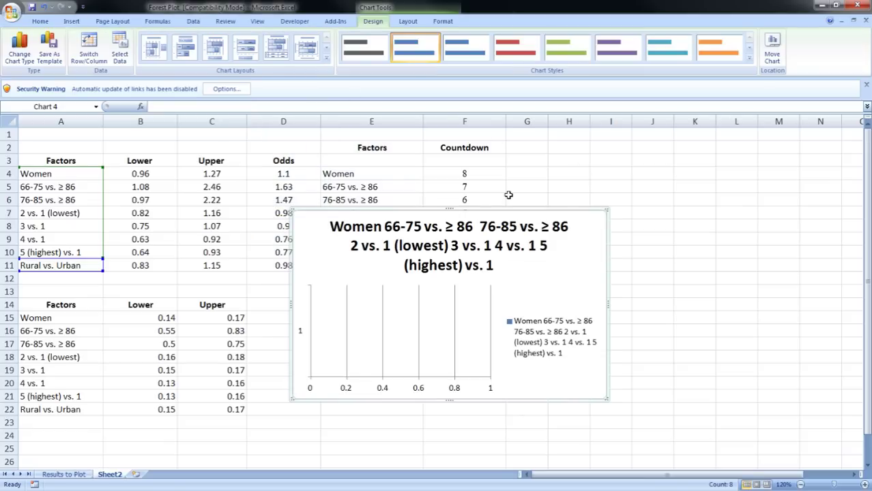
# - Place the chart beside the Countdown column, stretched down to row 22, and switch its rows and columns
pyautogui.moveTo(479, 211); pyautogui.dragTo(705, 152)
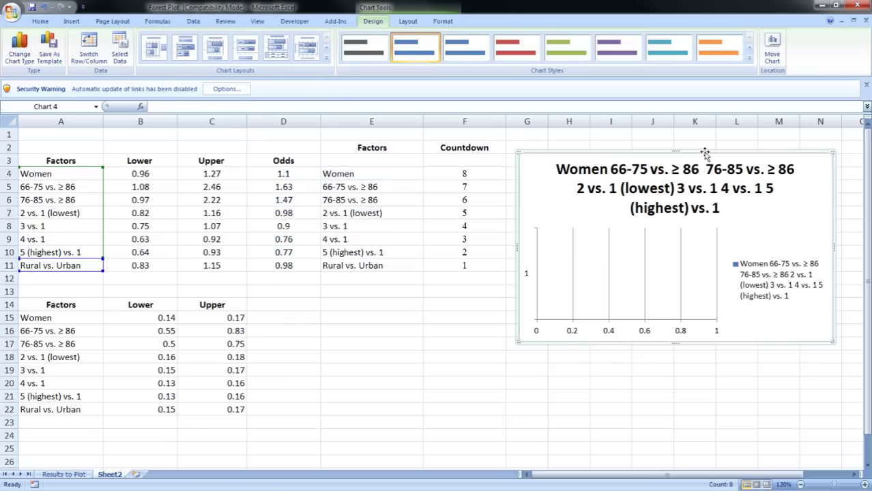
pyautogui.moveTo(677, 343); pyautogui.dragTo(674, 410)
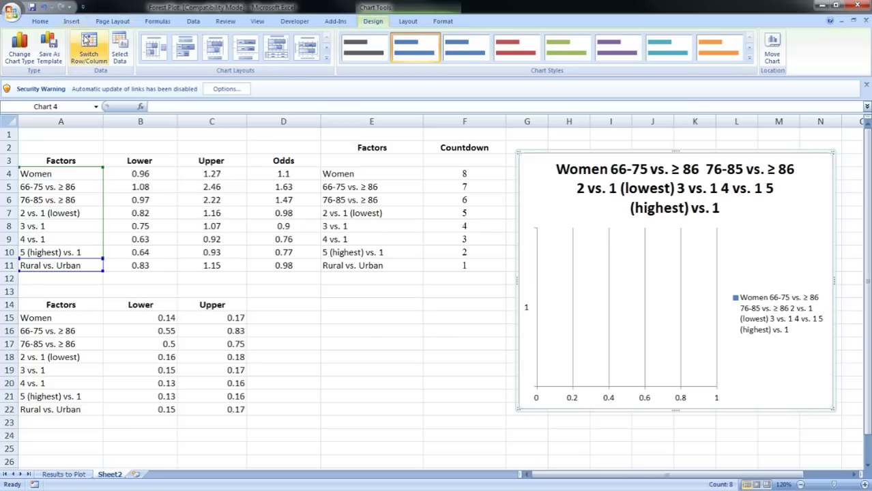
pyautogui.click(96, 45)
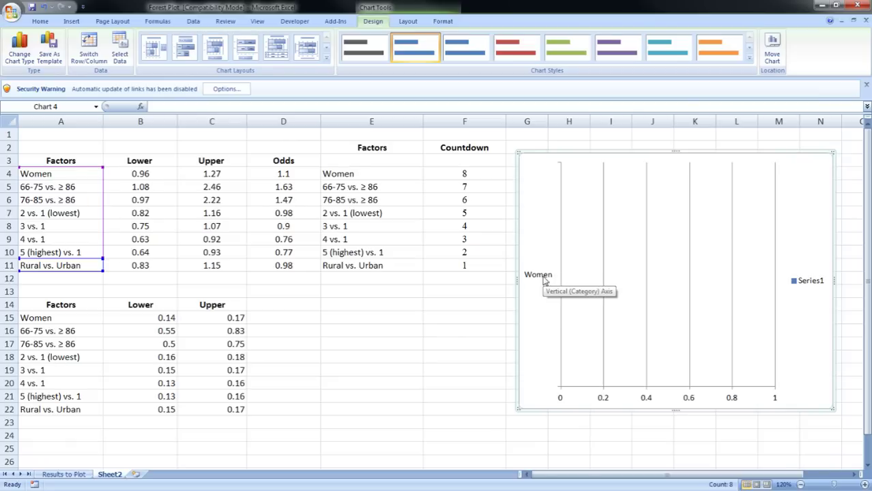
# - Edit the chart's existing series so its name comes from E2 and its values from F3:F12
pyautogui.click(545, 280)
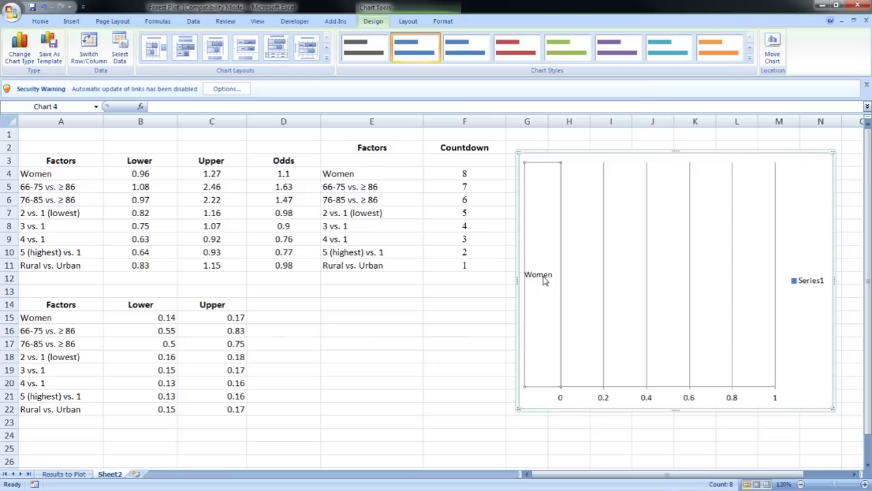
pyautogui.rightClick(544, 280)
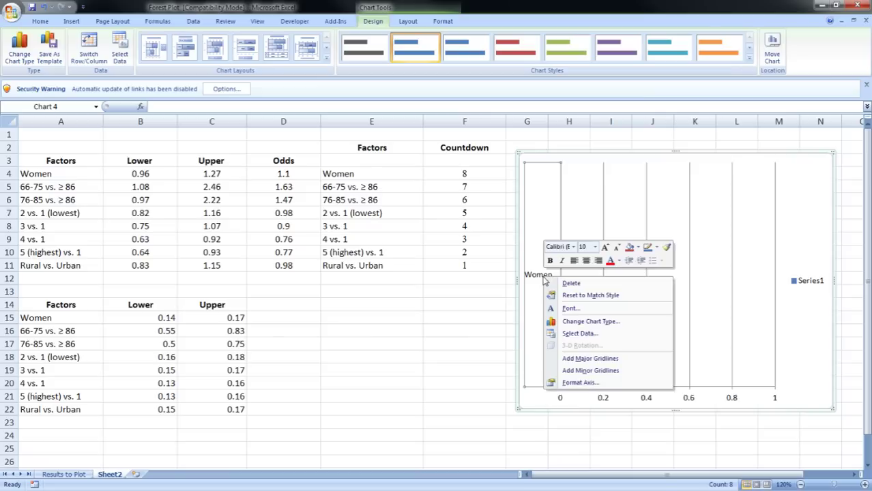
pyautogui.click(570, 334)
pyautogui.click(583, 274)
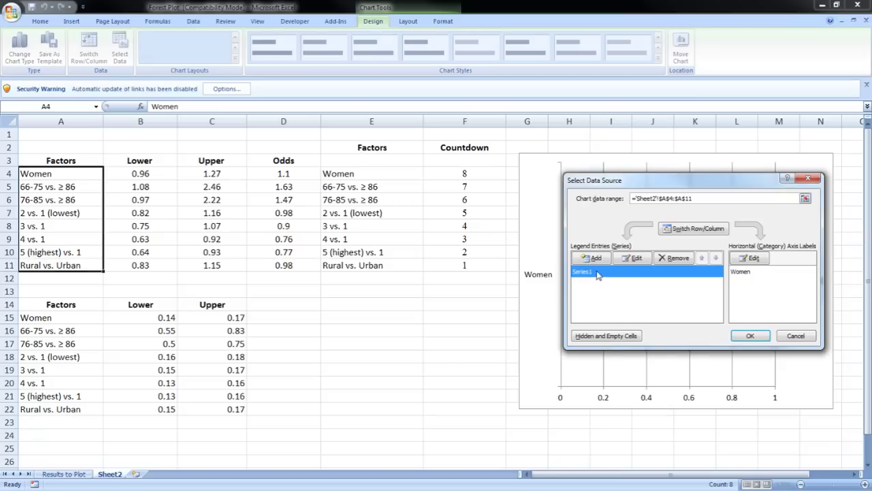
pyautogui.click(625, 259)
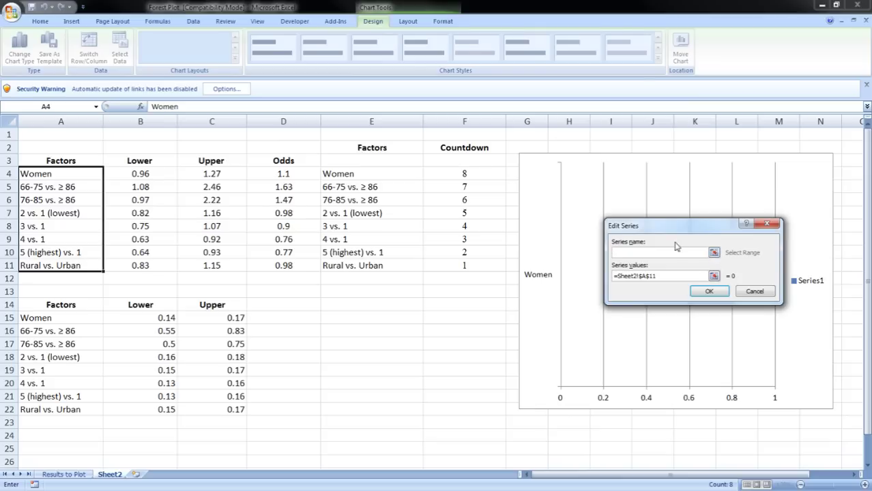
pyautogui.click(365, 147)
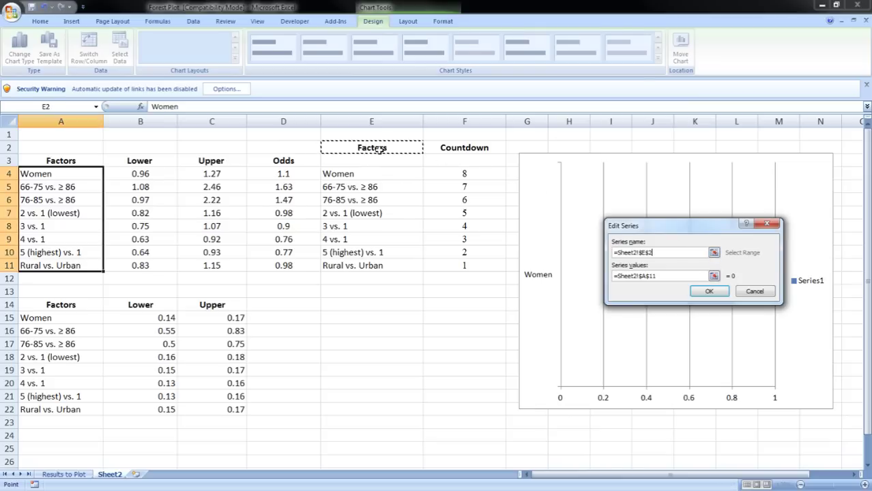
pyautogui.click(714, 277)
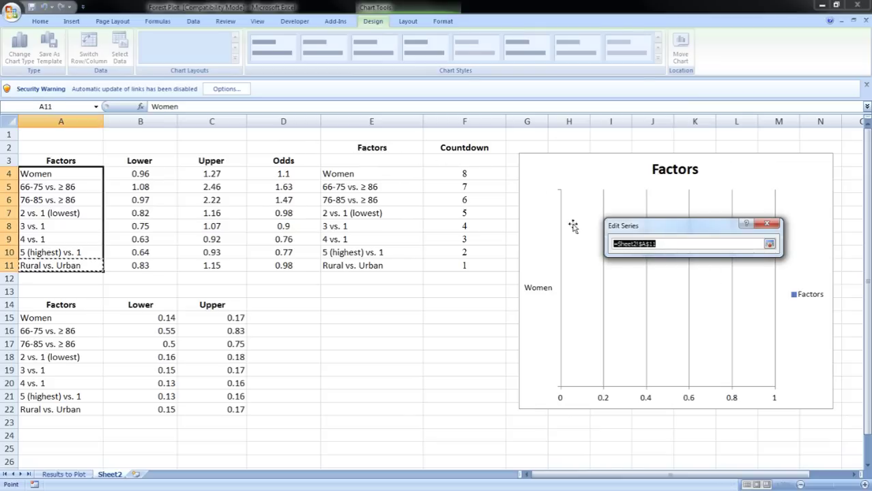
pyautogui.moveTo(449, 161); pyautogui.dragTo(454, 278)
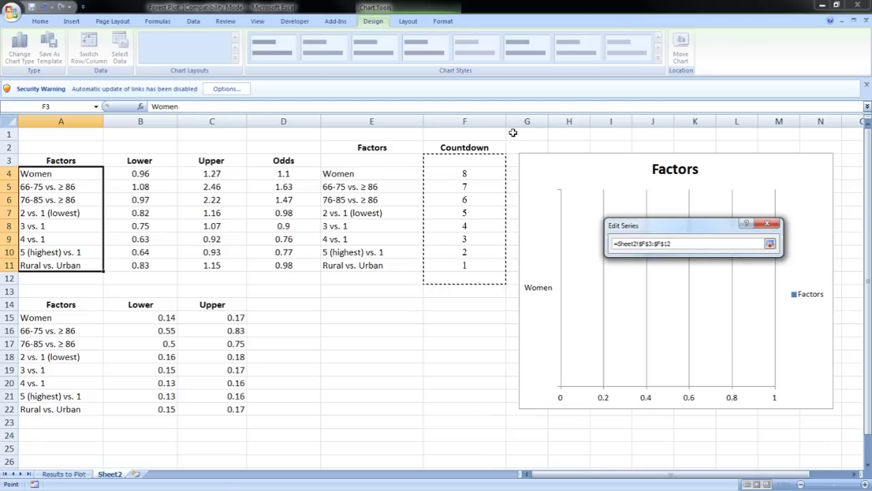
pyautogui.click(770, 244)
pyautogui.click(711, 294)
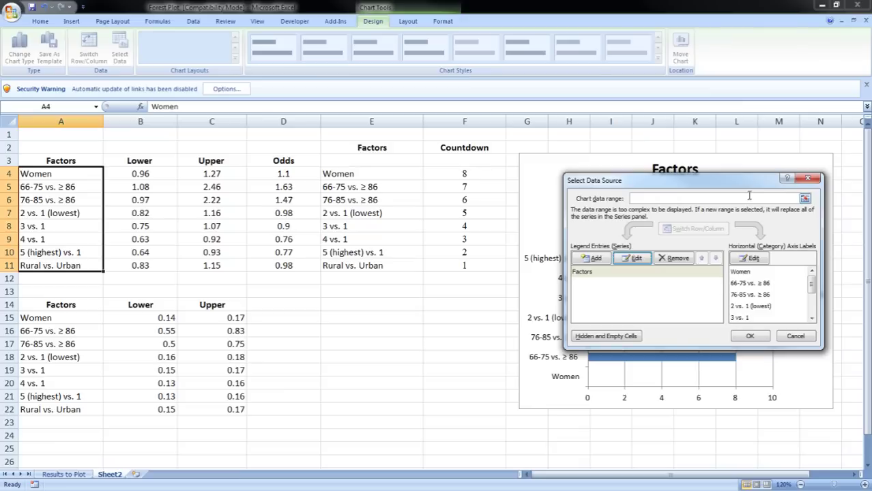
# - Set the chart's category axis label range to E3:E12 and accept the data source changes
pyautogui.click(752, 258)
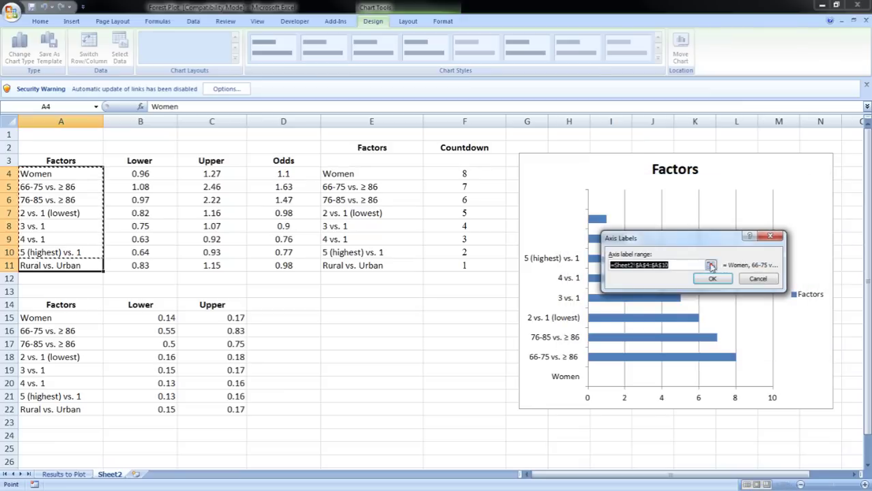
pyautogui.click(711, 266)
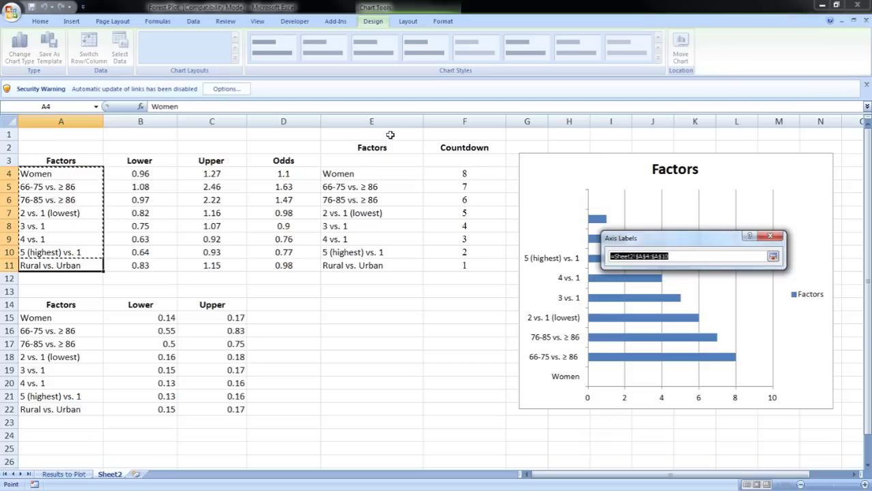
pyautogui.moveTo(374, 161); pyautogui.dragTo(369, 277)
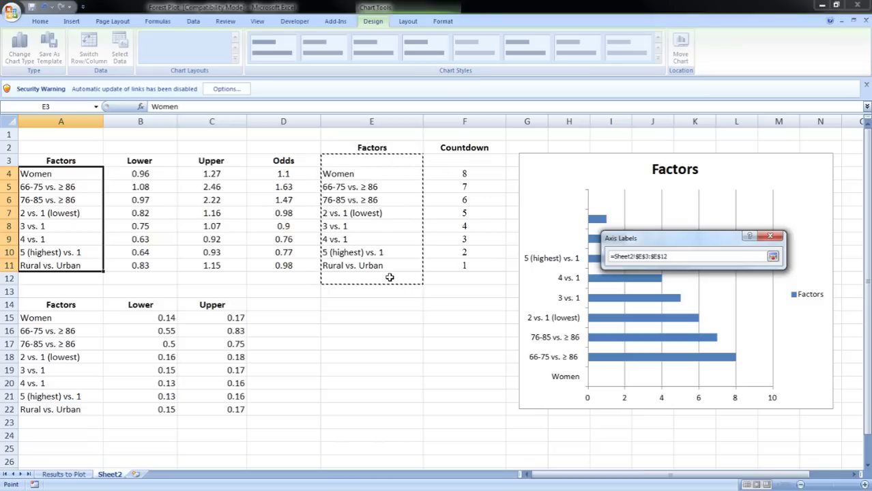
pyautogui.click(771, 257)
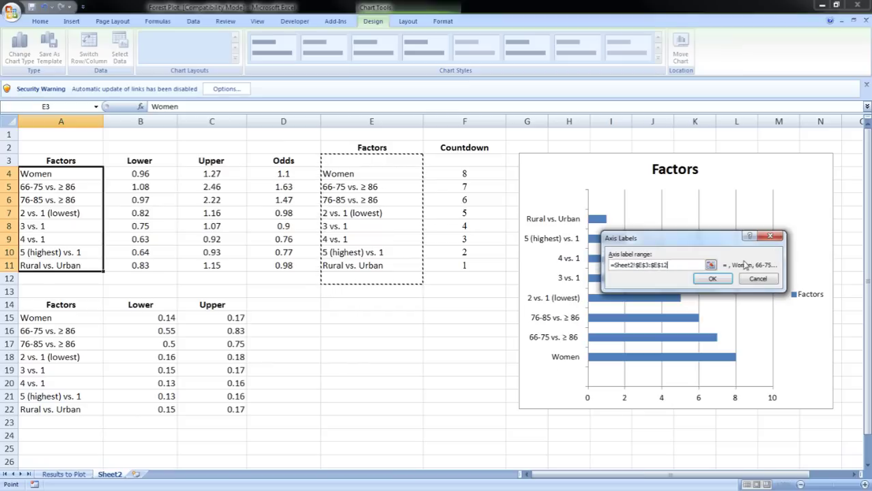
pyautogui.click(713, 279)
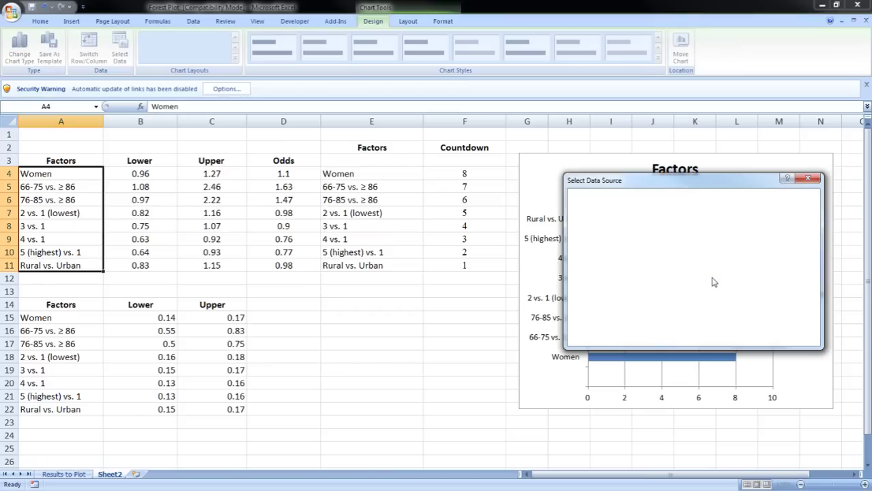
pyautogui.click(751, 337)
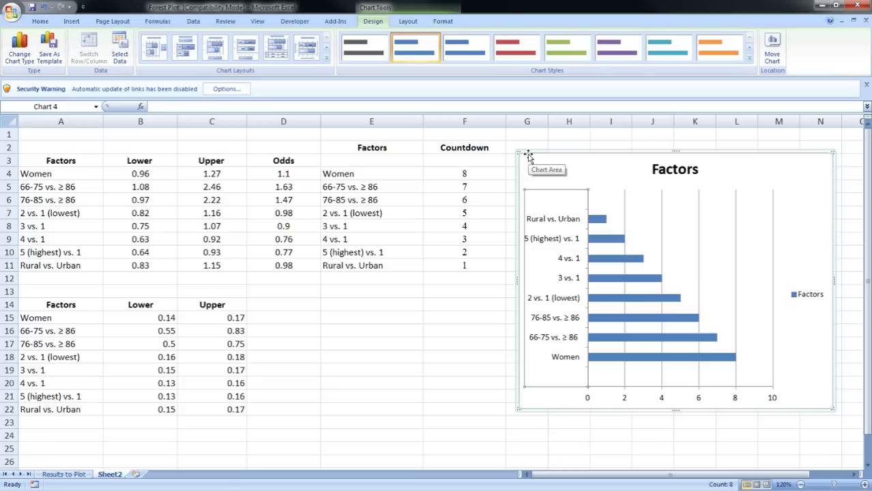
# - Format the chart's vertical category axis to show the categories in reverse order
pyautogui.rightClick(571, 222)
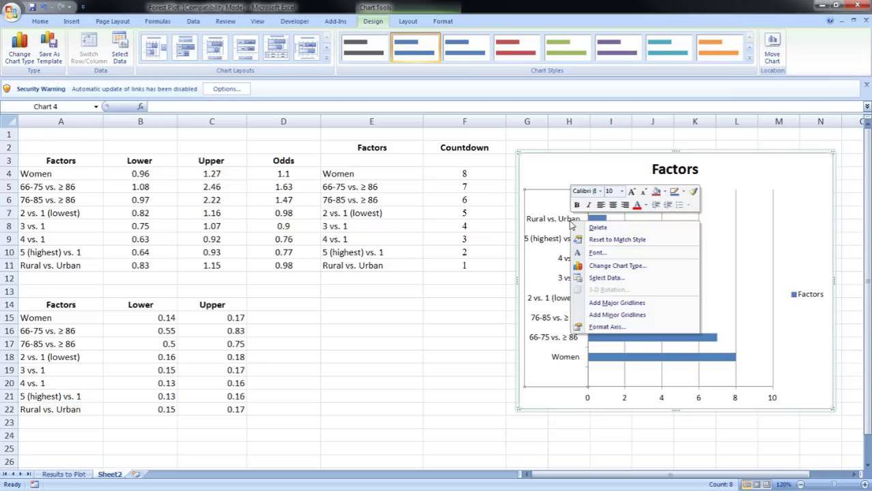
pyautogui.click(612, 327)
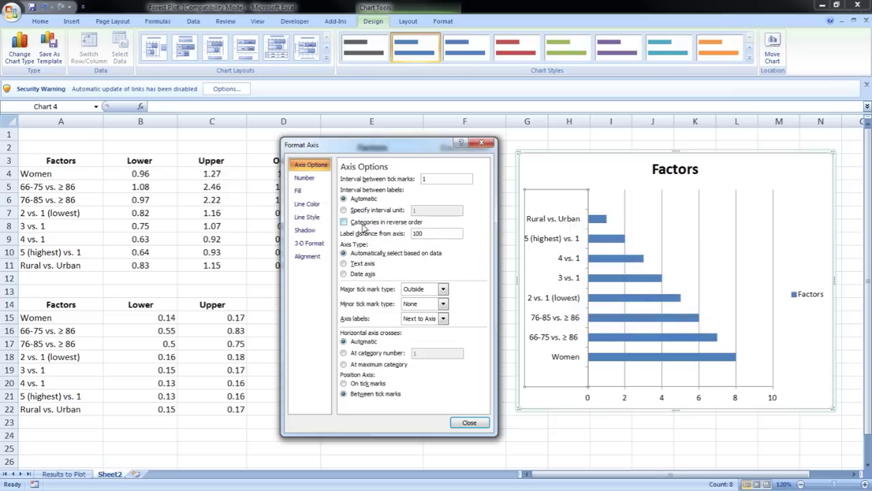
pyautogui.click(363, 225)
pyautogui.click(469, 424)
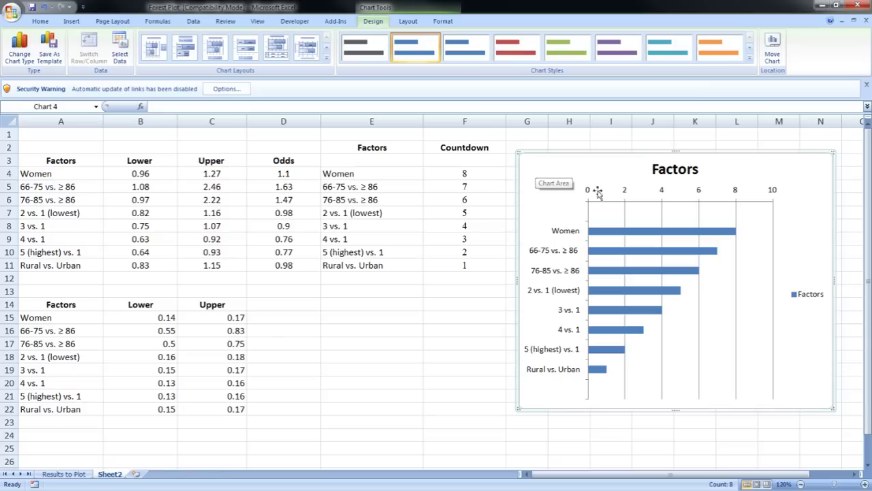
# - Add a second series to the chart with its name taken from the Odds header in D3
pyautogui.rightClick(608, 213)
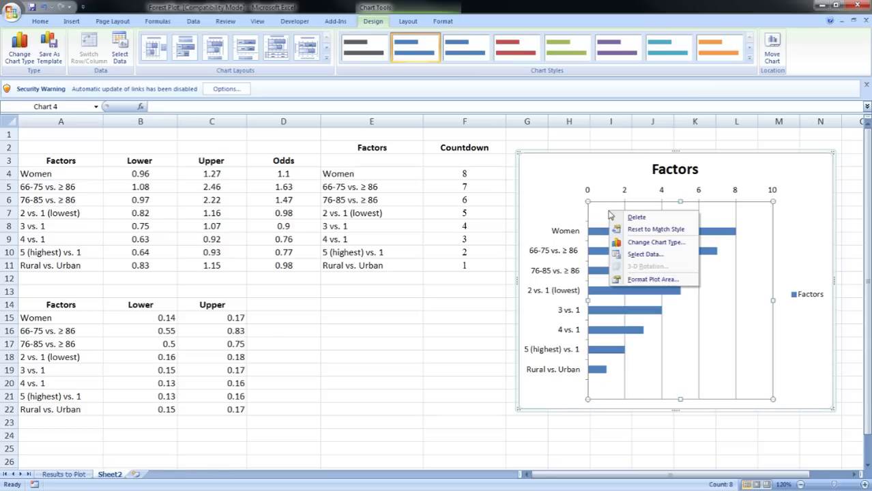
pyautogui.click(651, 254)
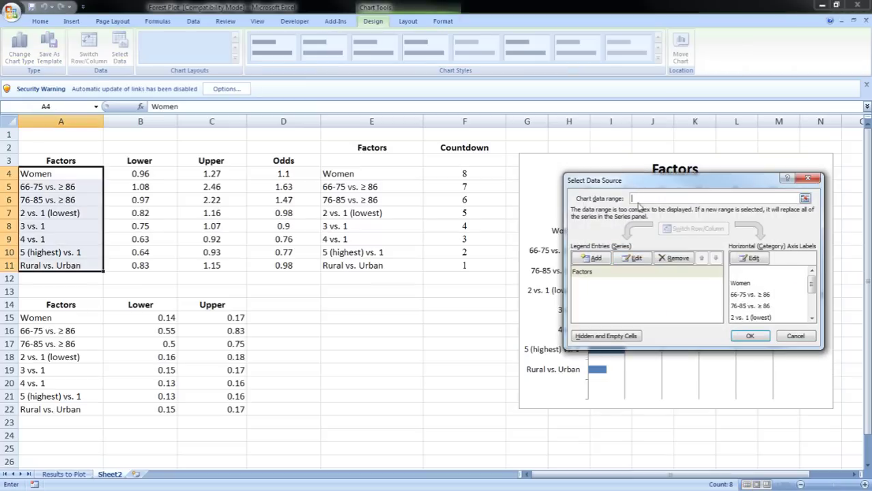
pyautogui.moveTo(614, 186); pyautogui.dragTo(633, 186)
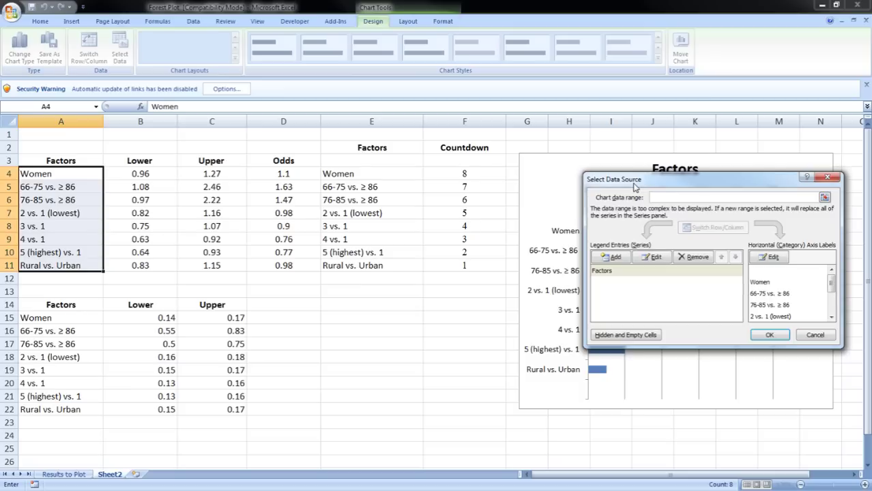
pyautogui.click(611, 257)
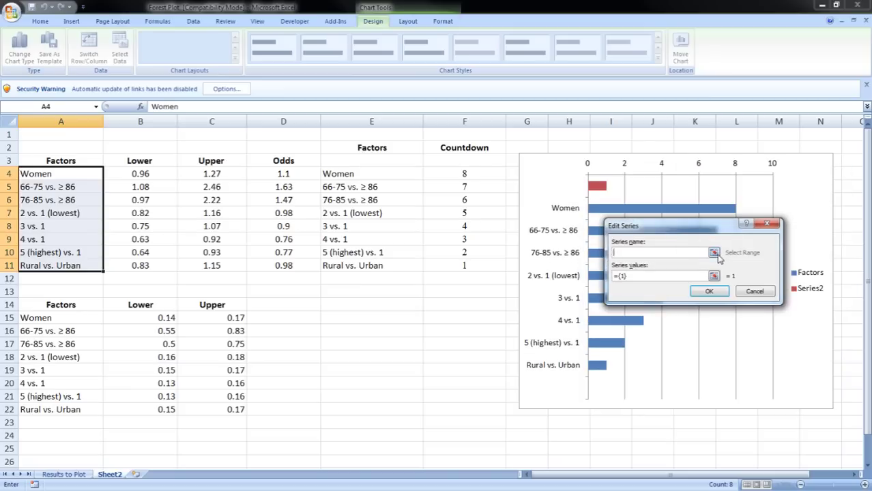
pyautogui.click(713, 252)
pyautogui.click(299, 159)
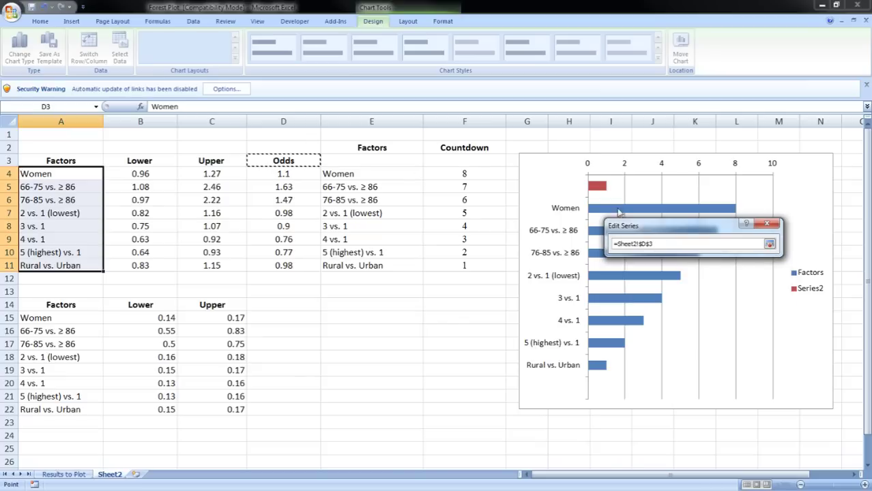
pyautogui.click(770, 245)
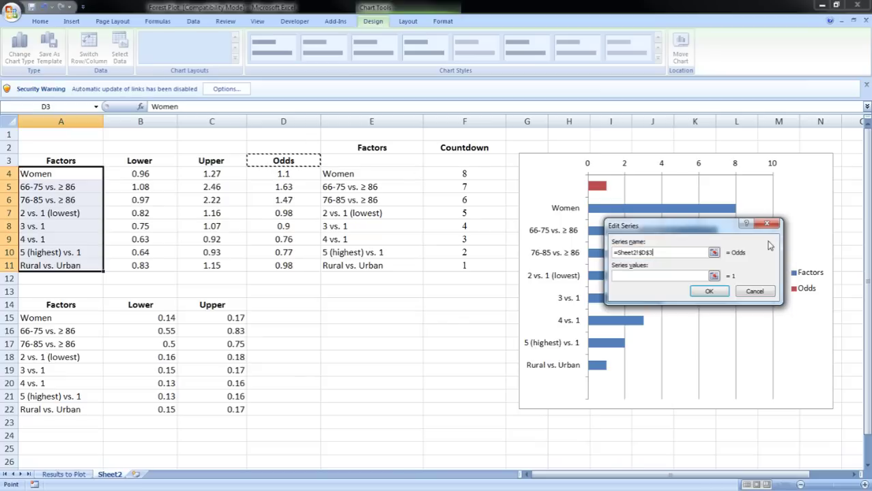
pyautogui.click(708, 291)
pyautogui.click(769, 335)
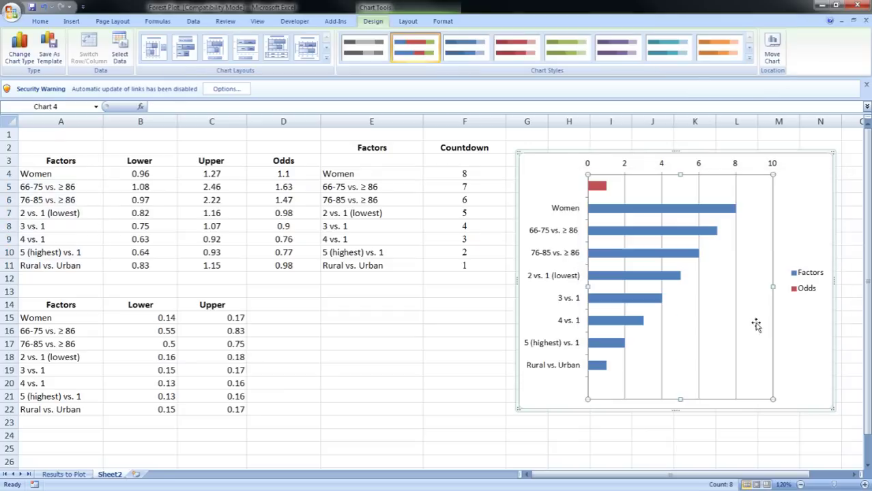
# - Change only the Odds series to an XY scatter chart with markers only
pyautogui.click(542, 171)
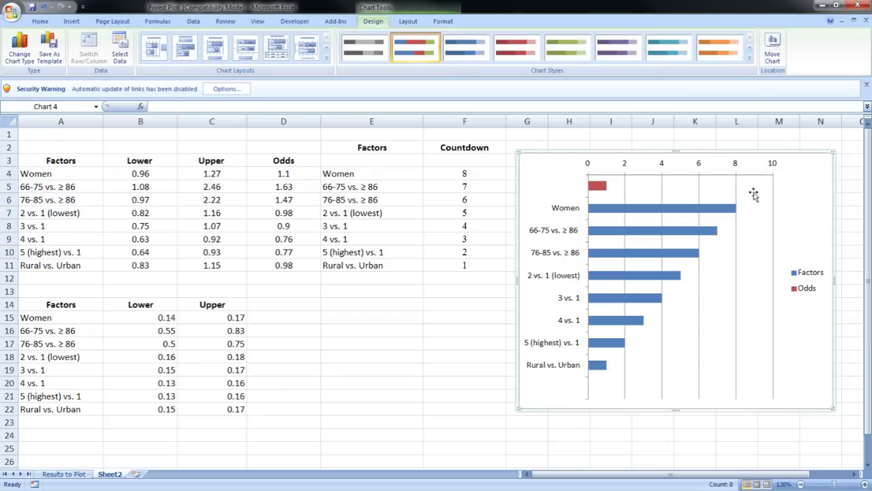
pyautogui.click(597, 187)
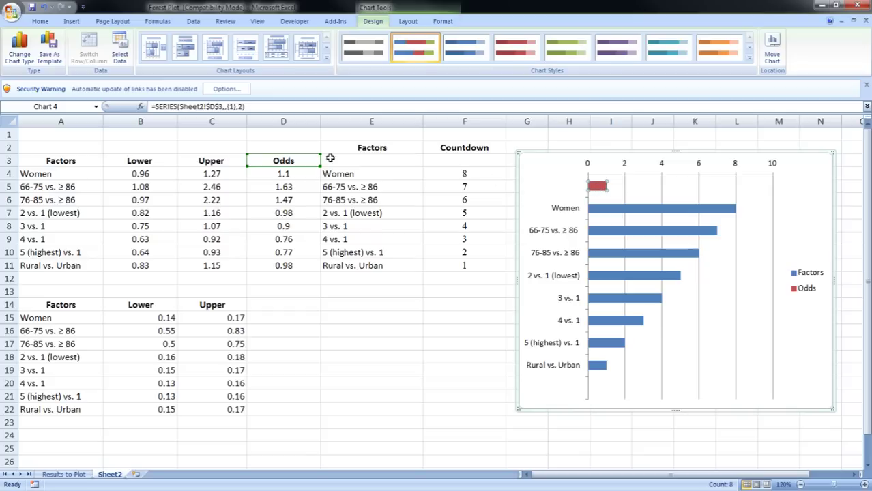
pyautogui.click(23, 60)
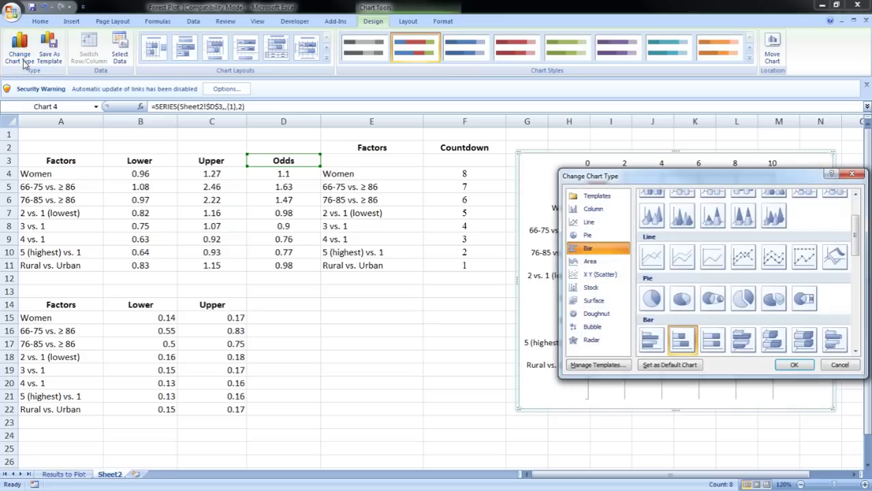
pyautogui.click(587, 275)
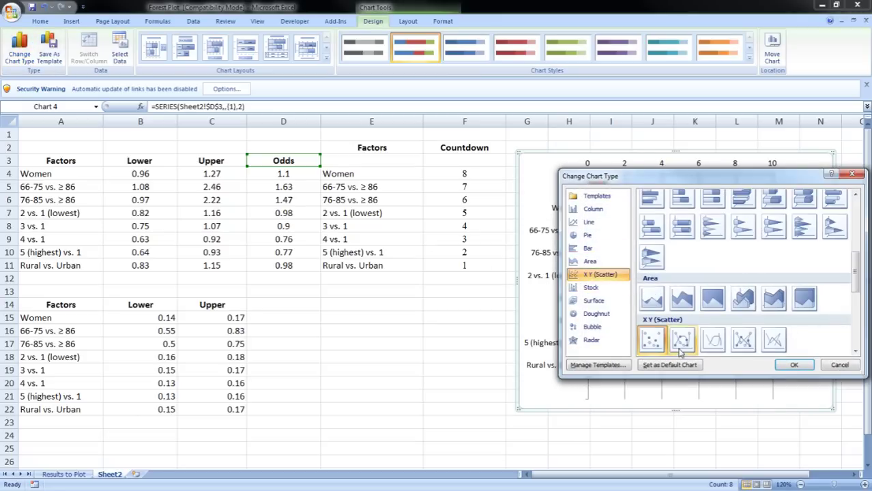
pyautogui.click(792, 365)
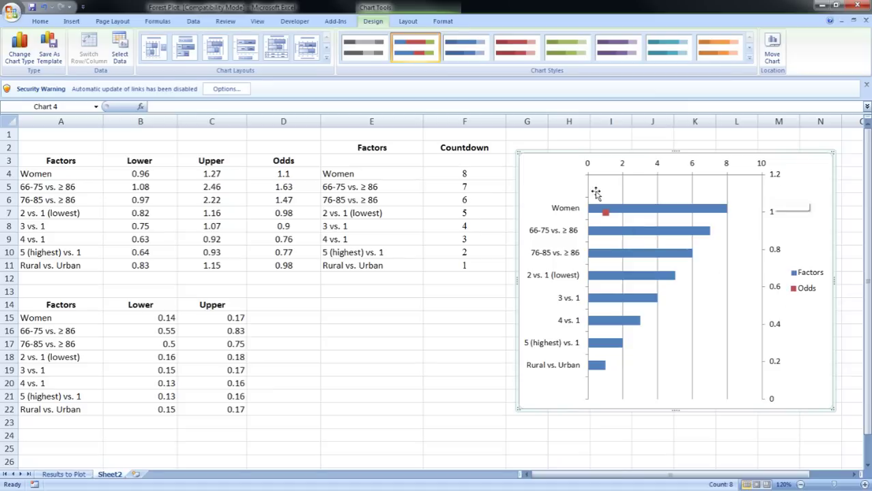
# - Edit the Odds series in the chart's data source and set its X values to the odds ratios in D4:D11
pyautogui.moveTo(606, 214)
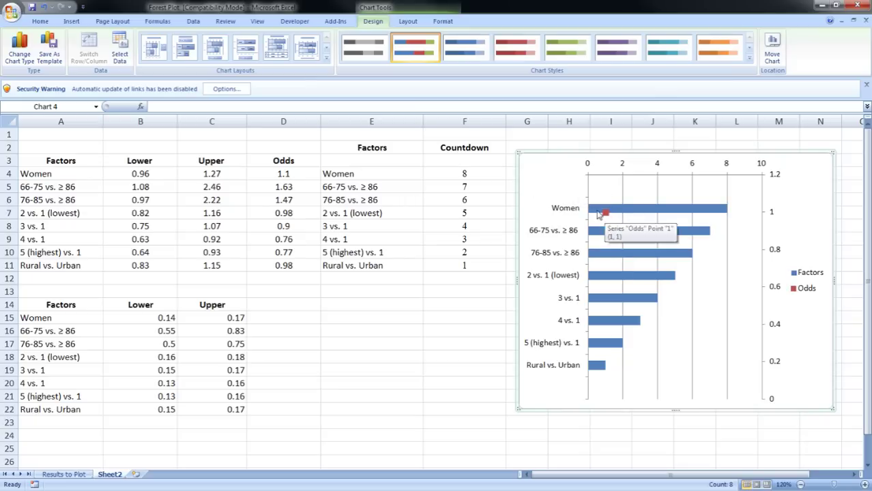
pyautogui.rightClick(566, 186)
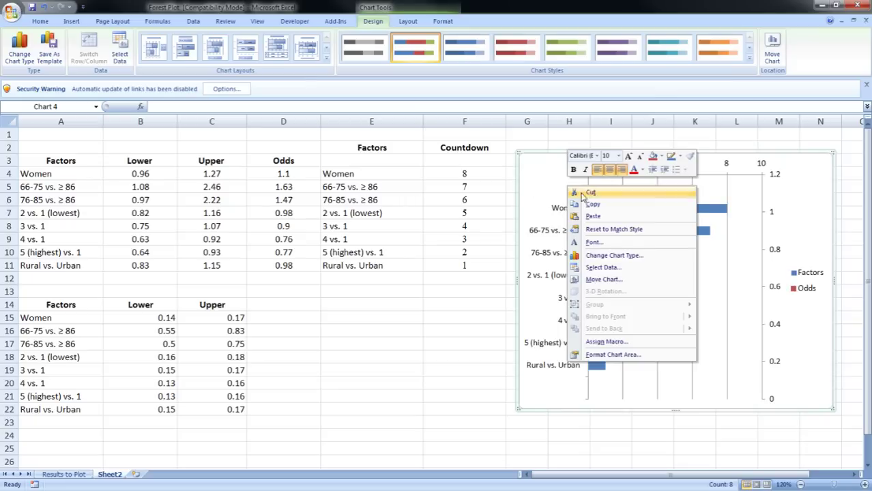
pyautogui.click(604, 268)
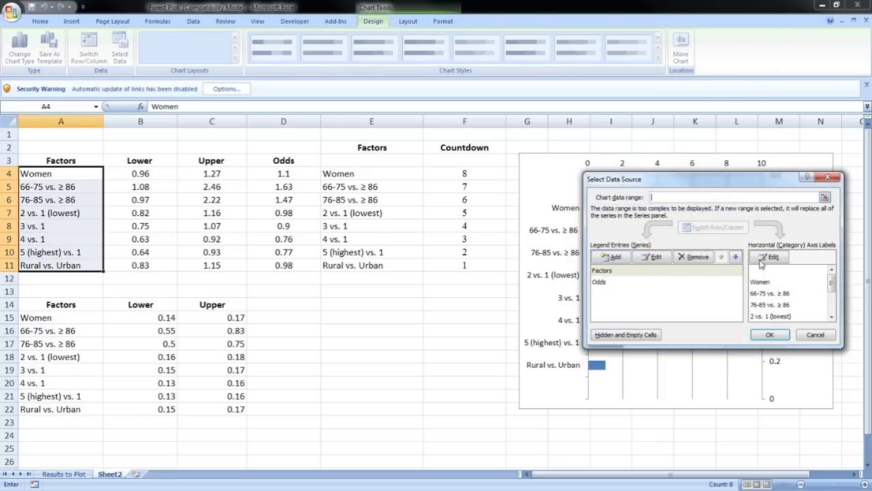
pyautogui.click(669, 283)
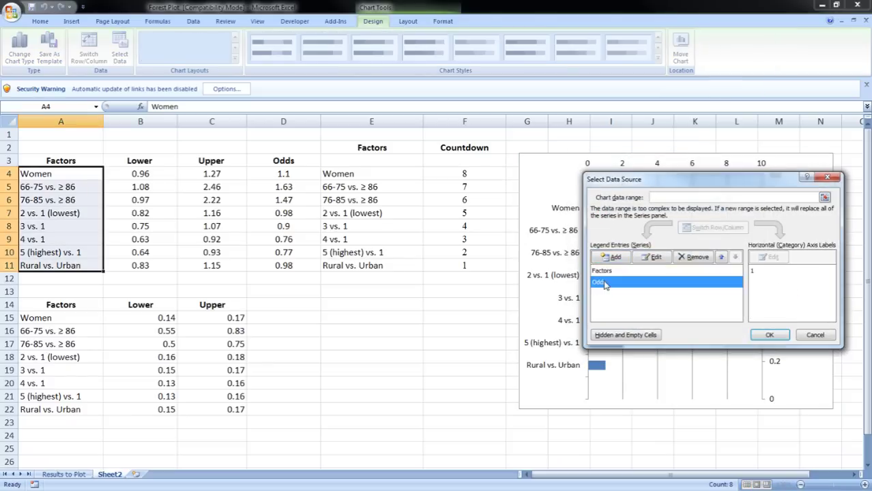
pyautogui.click(649, 259)
pyautogui.press('Tab')
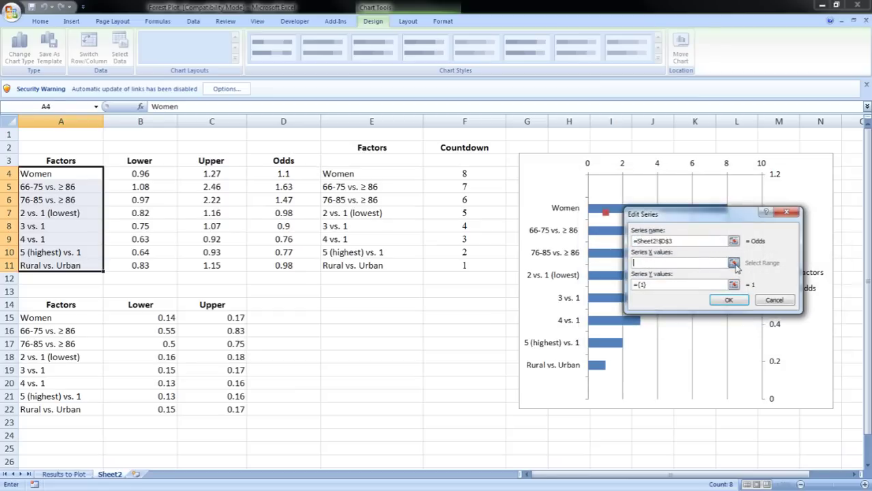
pyautogui.click(734, 263)
pyautogui.moveTo(285, 175); pyautogui.dragTo(286, 269)
pyautogui.click(789, 232)
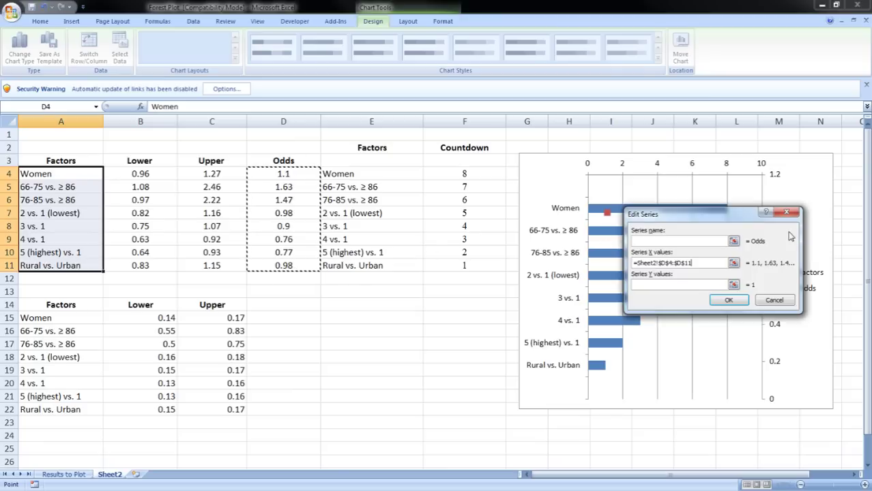
# - Set the Odds series' Y values to the countdown numbers in F4:F11 and accept the data source changes
pyautogui.click(734, 286)
pyautogui.moveTo(464, 174); pyautogui.dragTo(475, 265)
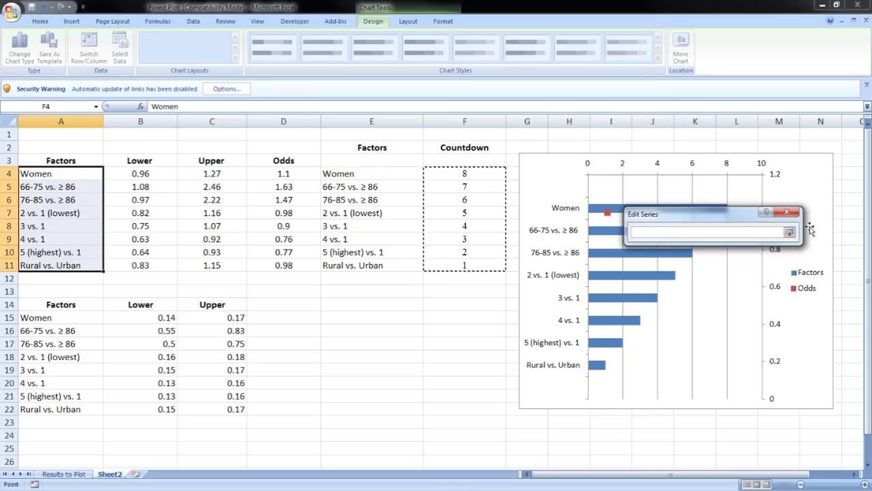
pyautogui.click(789, 233)
pyautogui.click(728, 301)
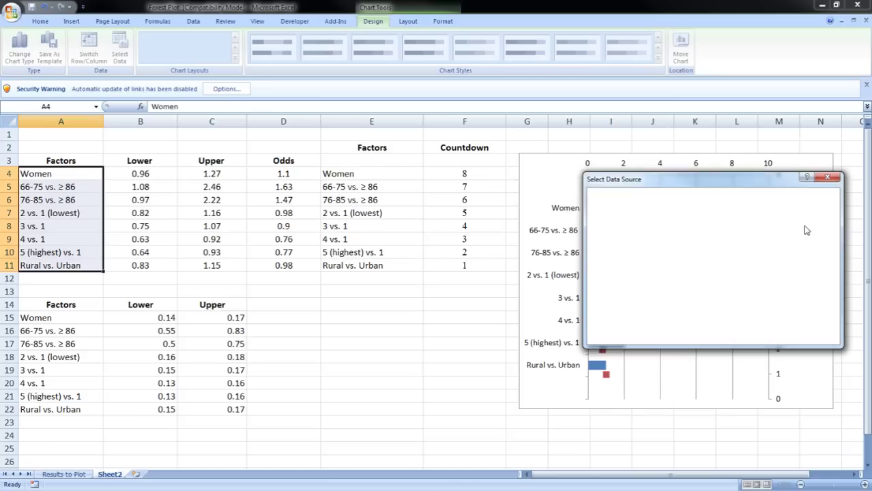
pyautogui.click(770, 335)
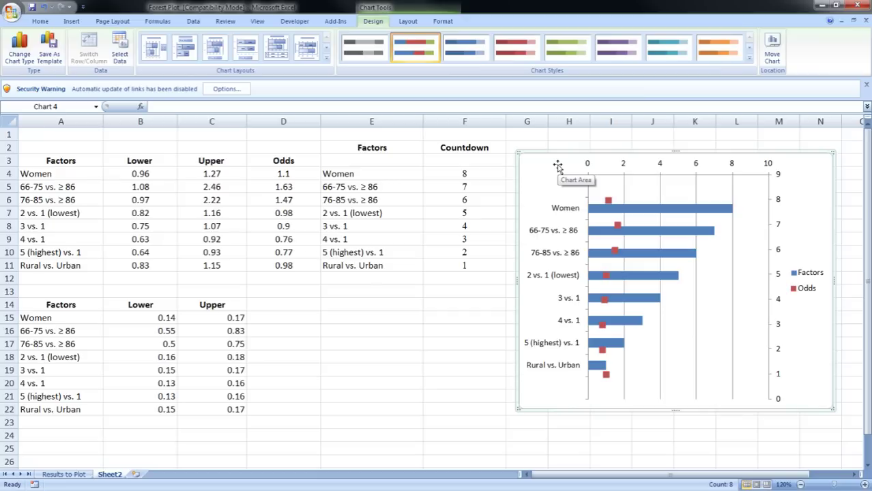
# - Delete the secondary vertical axis and the legend from the chart
pyautogui.click(781, 182)
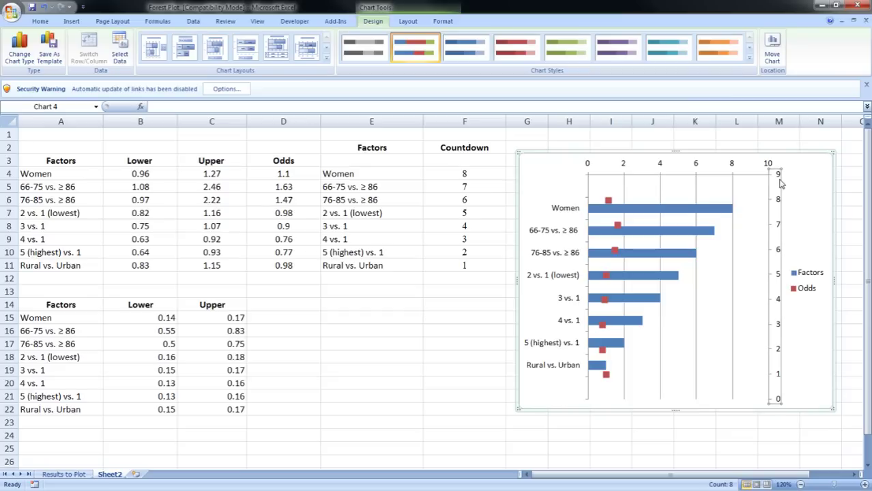
pyautogui.press('Delete')
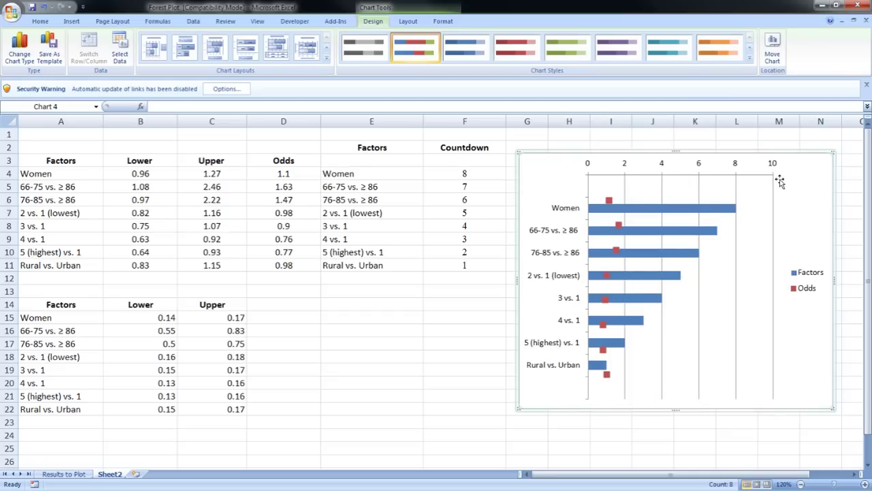
pyautogui.click(816, 278)
pyautogui.press('Delete')
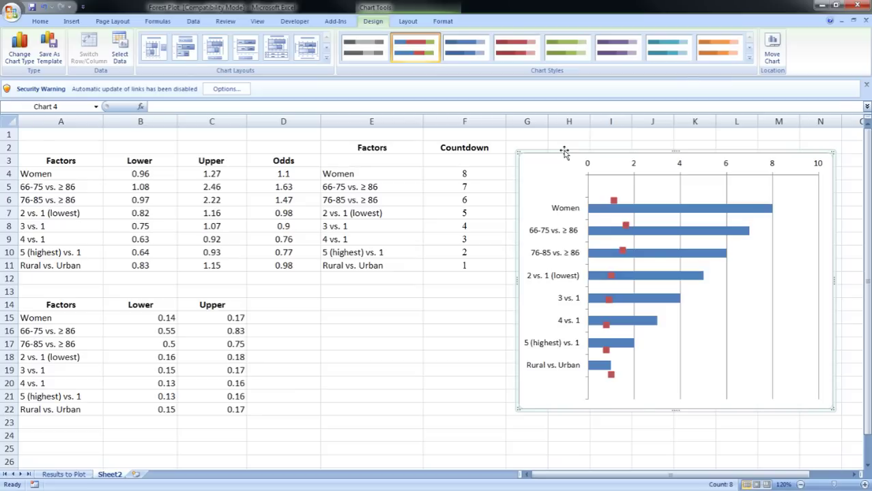
# - Format the vertical category axis so that it is positioned on tick marks
pyautogui.click(577, 213)
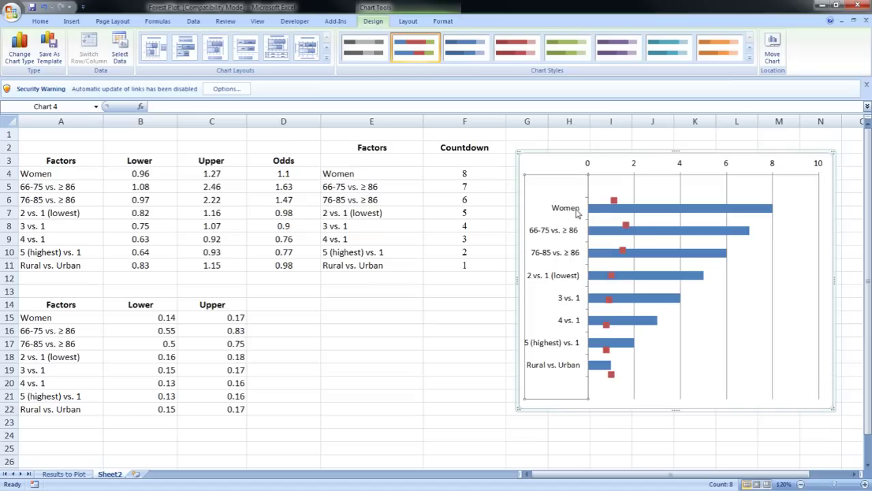
pyautogui.rightClick(576, 214)
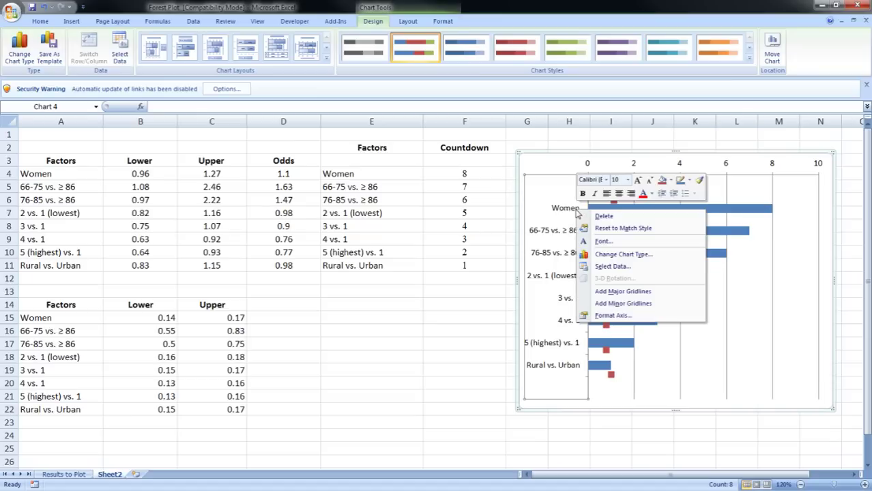
pyautogui.click(614, 316)
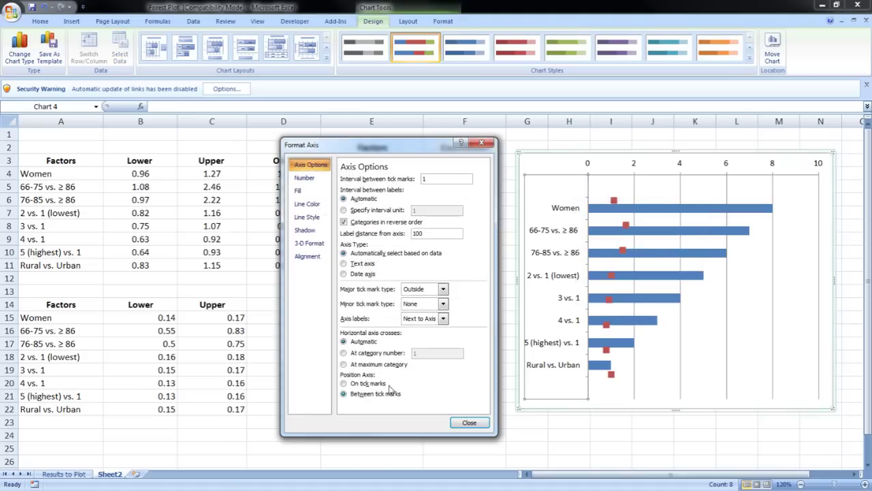
pyautogui.click(372, 386)
pyautogui.click(469, 423)
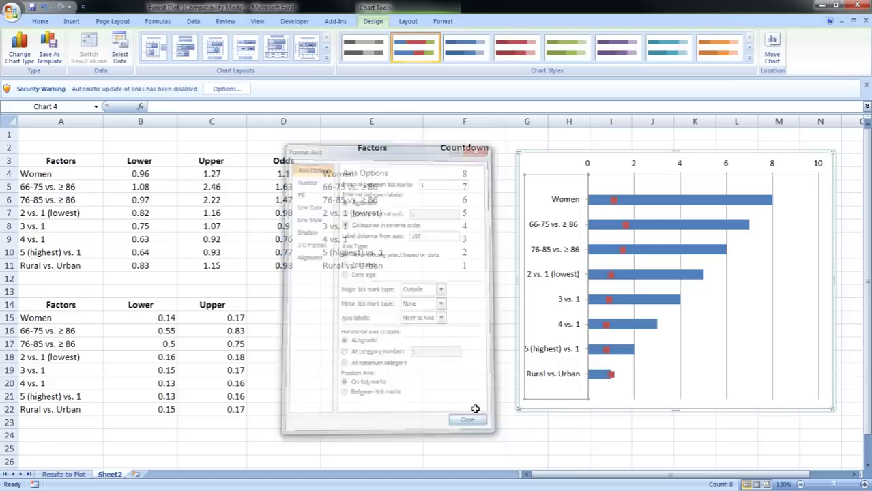
pyautogui.click(535, 169)
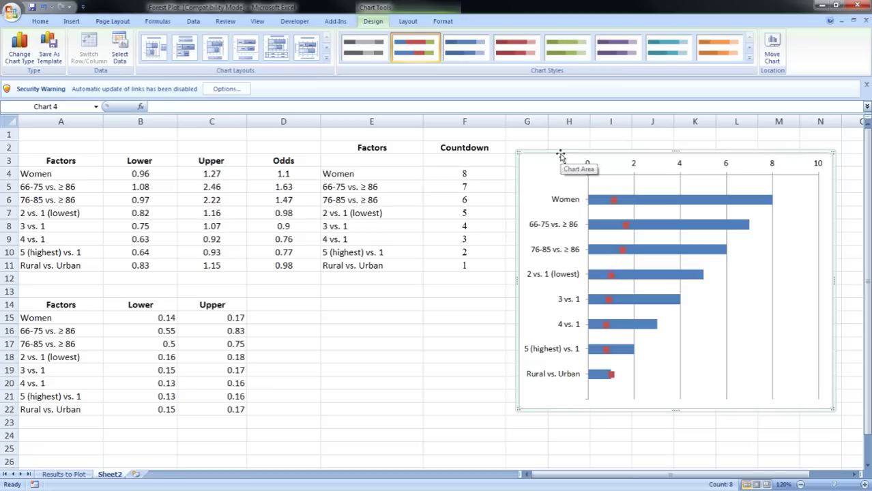
# - Format the vertical category axis so the horizontal axis crosses at the maximum category
pyautogui.click(565, 207)
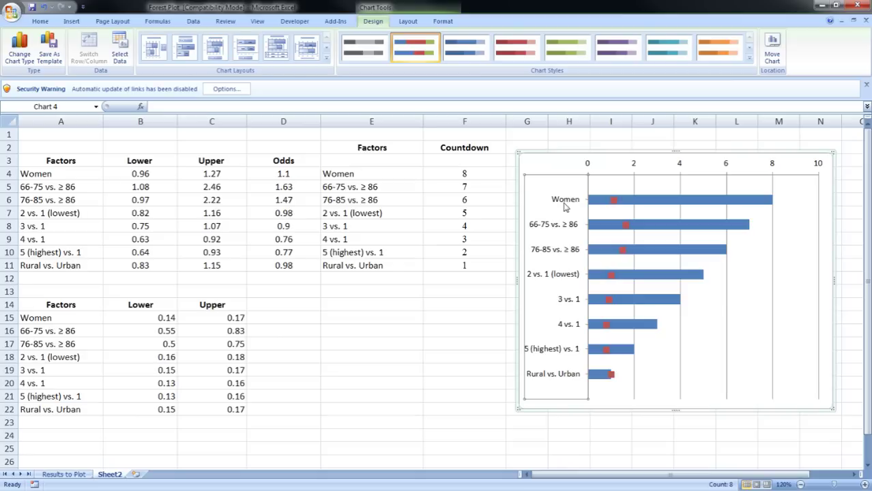
pyautogui.rightClick(564, 207)
pyautogui.click(595, 309)
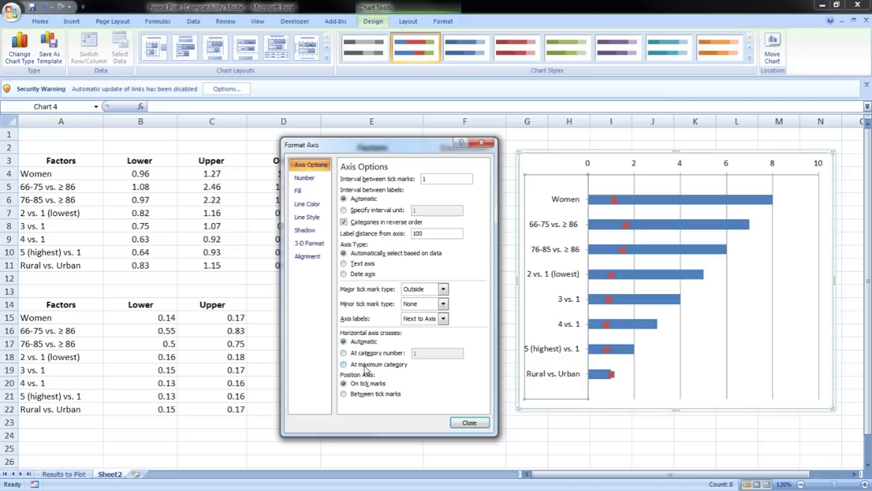
pyautogui.click(367, 368)
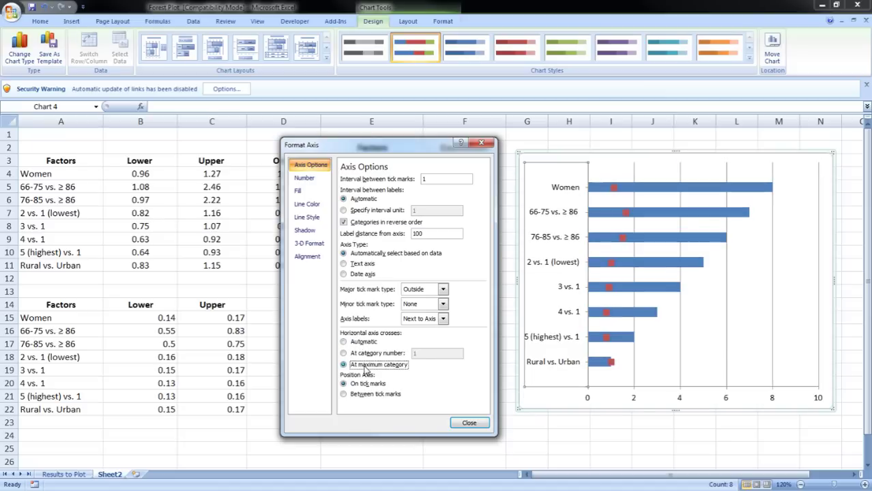
pyautogui.click(473, 423)
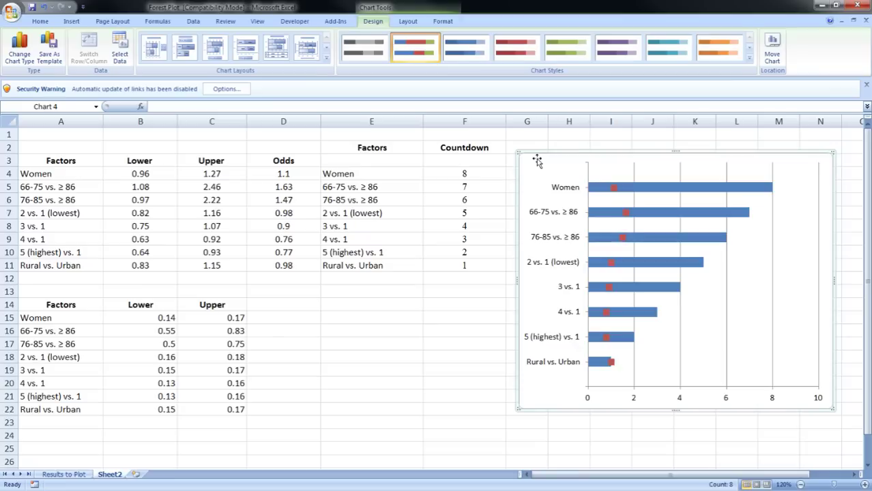
# - Hide the Factors bars by formatting the series with no fill and no border line
pyautogui.click(595, 193)
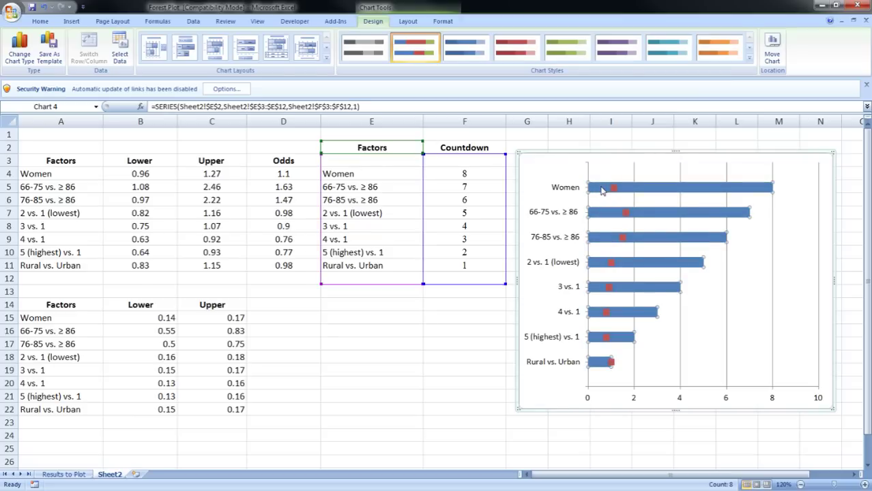
pyautogui.rightClick(602, 192)
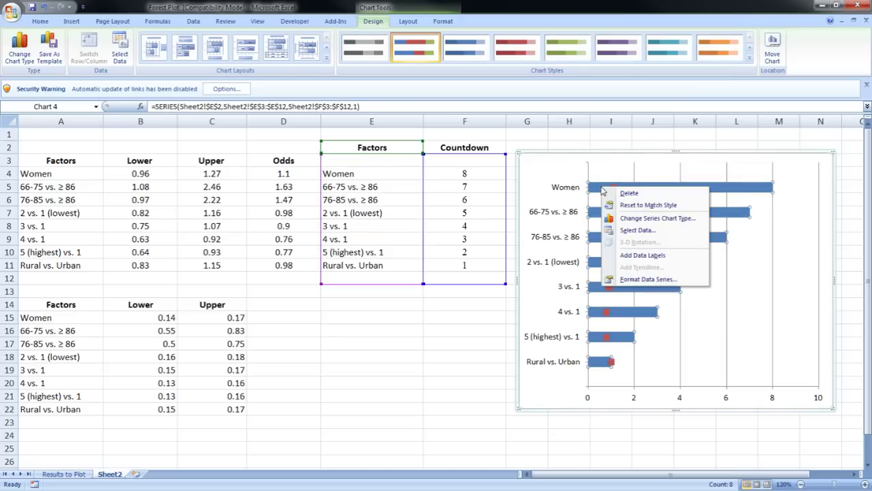
pyautogui.click(651, 280)
pyautogui.click(294, 180)
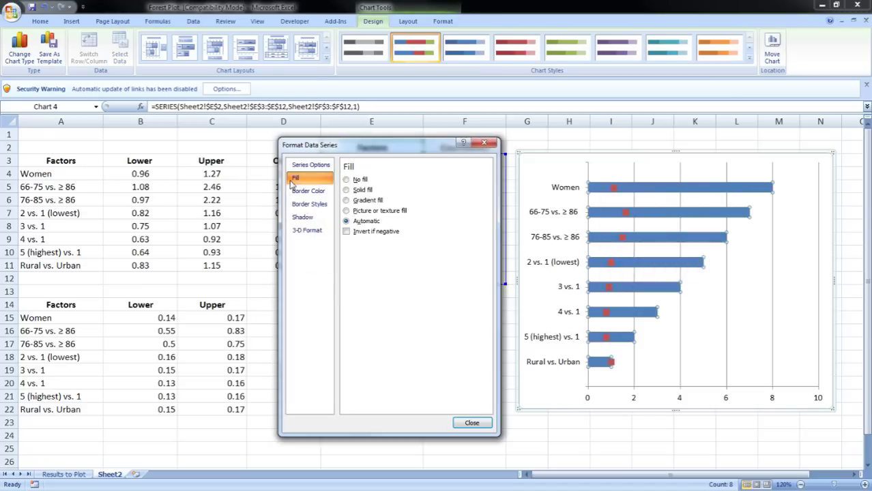
pyautogui.click(361, 180)
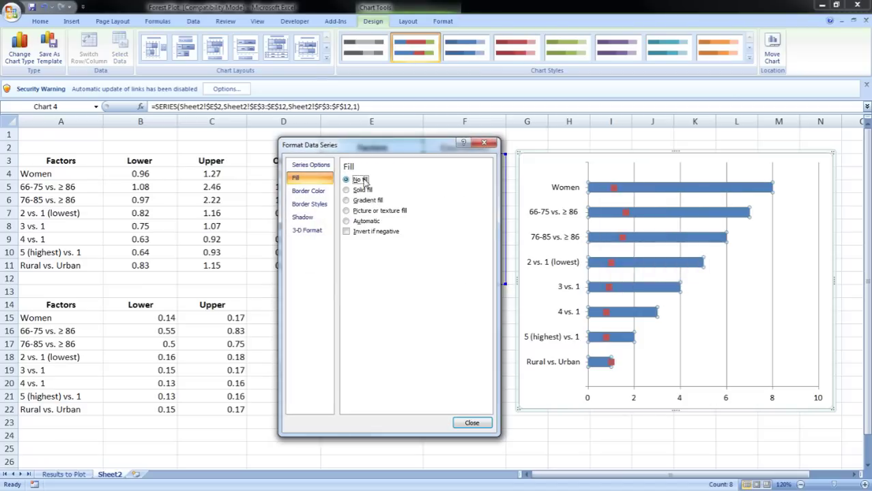
pyautogui.click(312, 192)
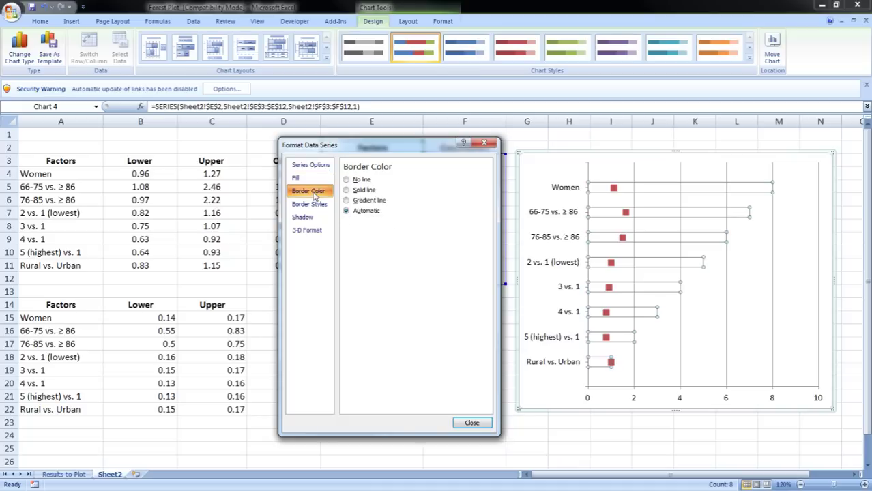
pyautogui.click(358, 180)
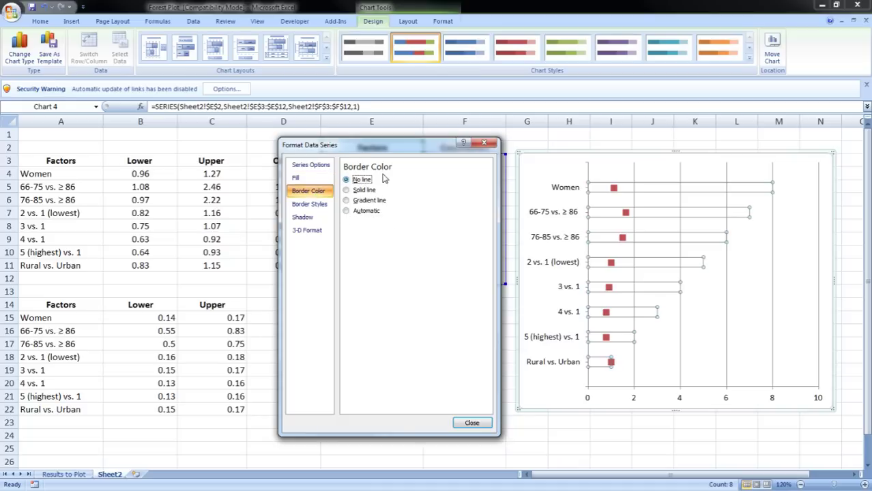
pyautogui.click(472, 424)
pyautogui.click(523, 166)
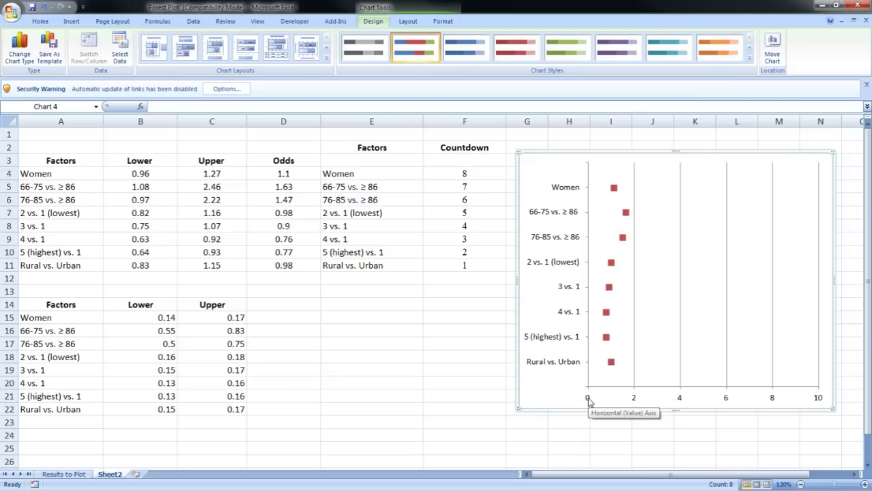
# - Set the horizontal value axis to a fixed minimum of 0.5, a fixed maximum of 2.5 and a fixed major unit
pyautogui.rightClick(589, 402)
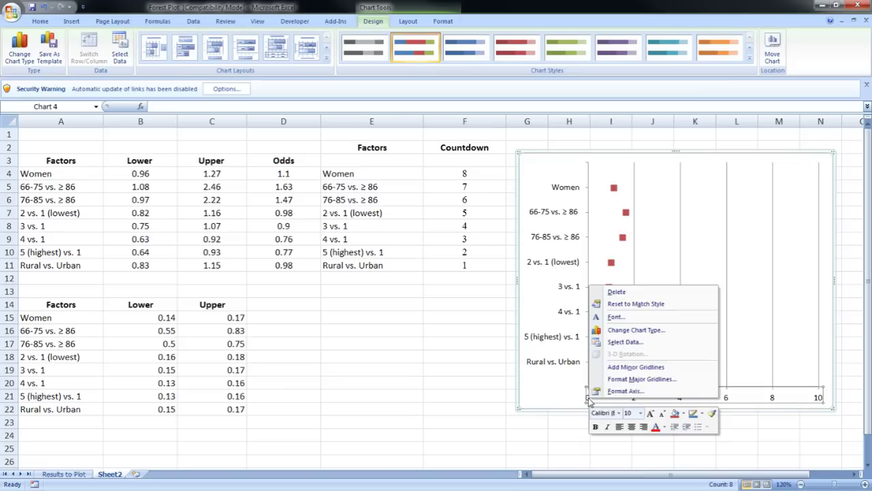
pyautogui.click(618, 391)
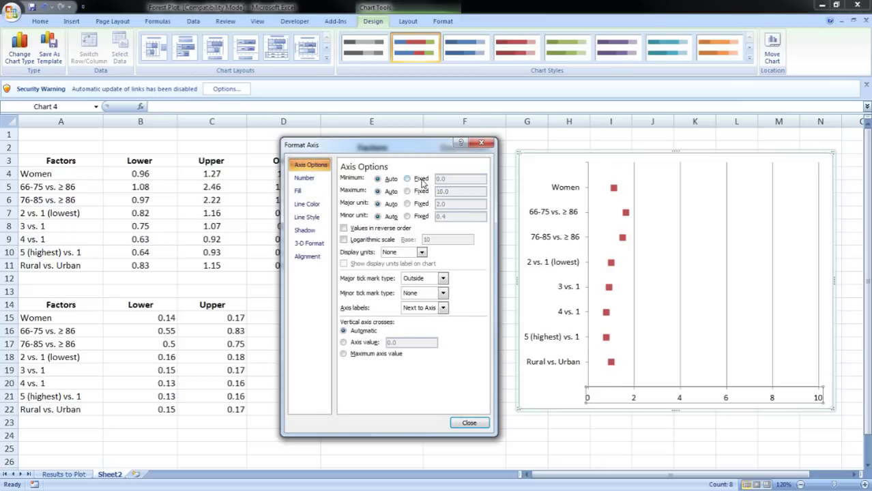
pyautogui.click(407, 179)
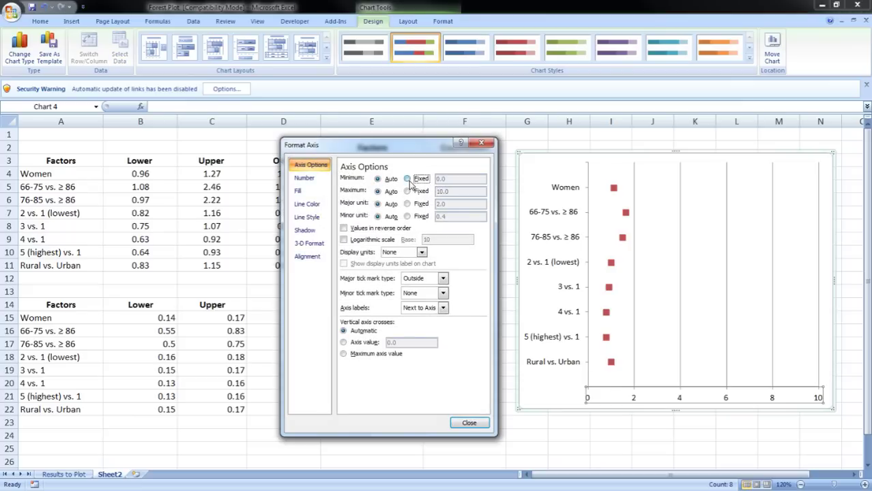
pyautogui.doubleClick(442, 178)
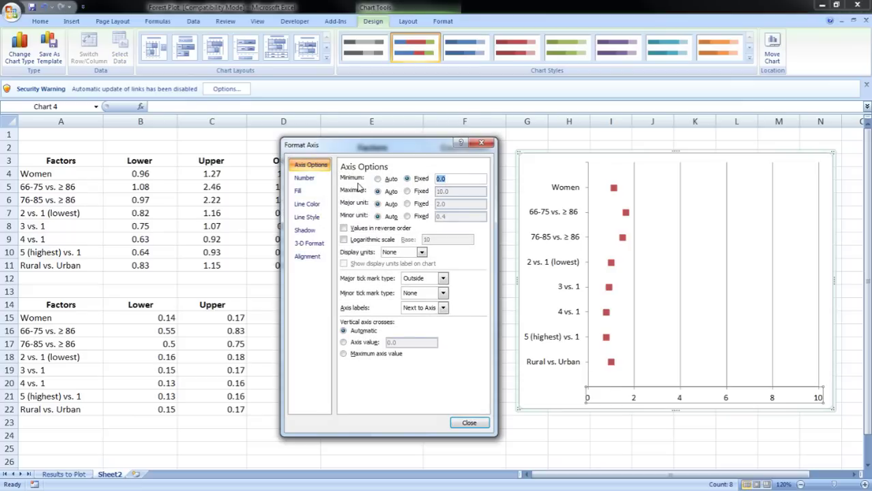
pyautogui.write('.5')
pyautogui.click(408, 191)
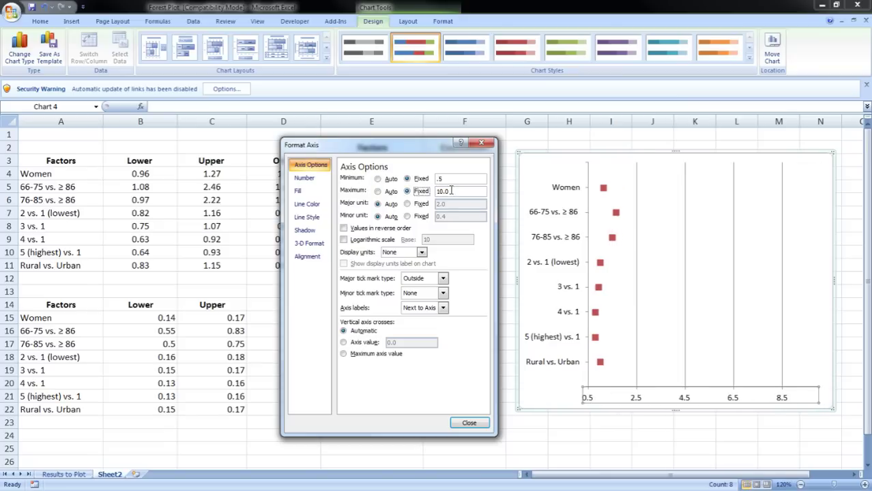
pyautogui.doubleClick(461, 191)
pyautogui.write('2.5')
pyautogui.click(407, 203)
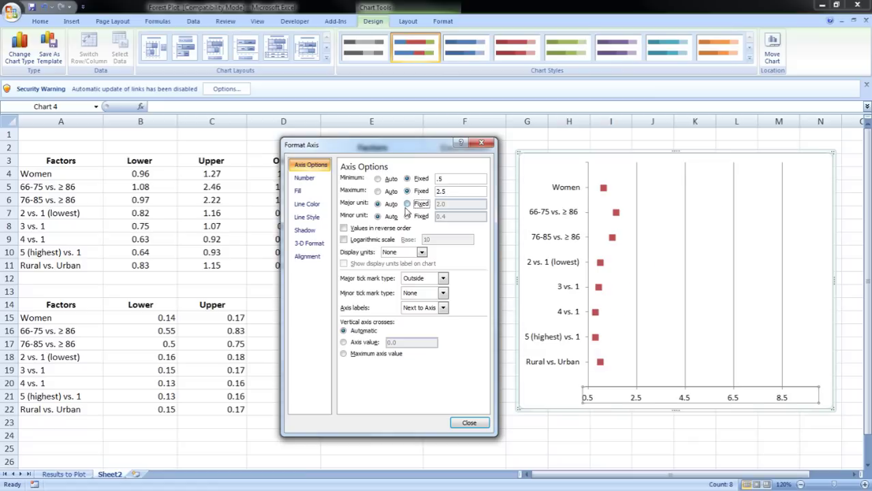
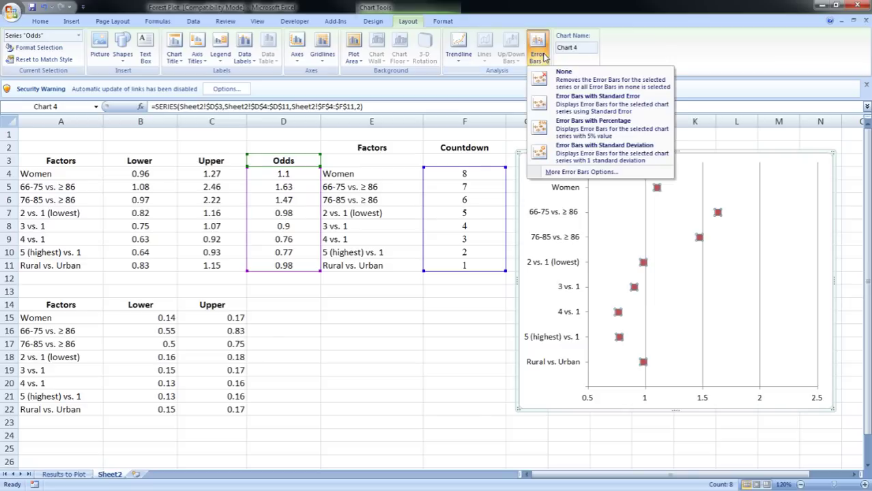
# - Add error bars to the Odds series and delete the vertical ones, keeping only the horizontal error bars
pyautogui.click(581, 172)
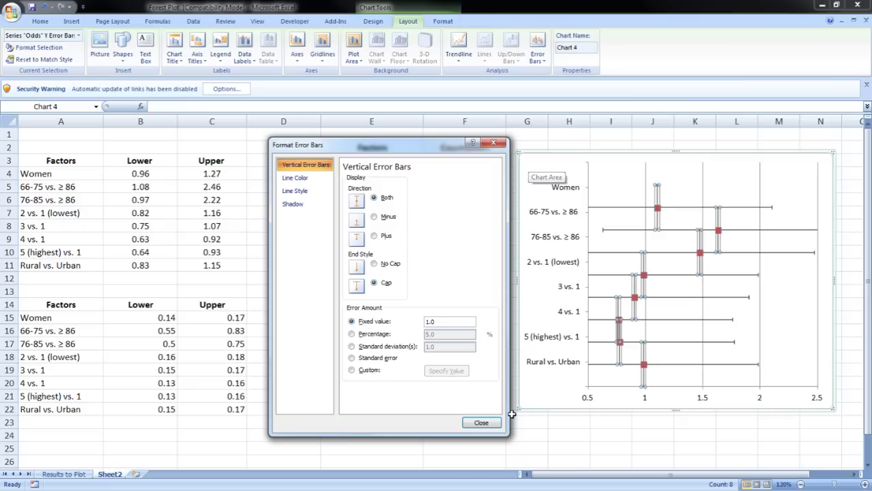
pyautogui.click(481, 423)
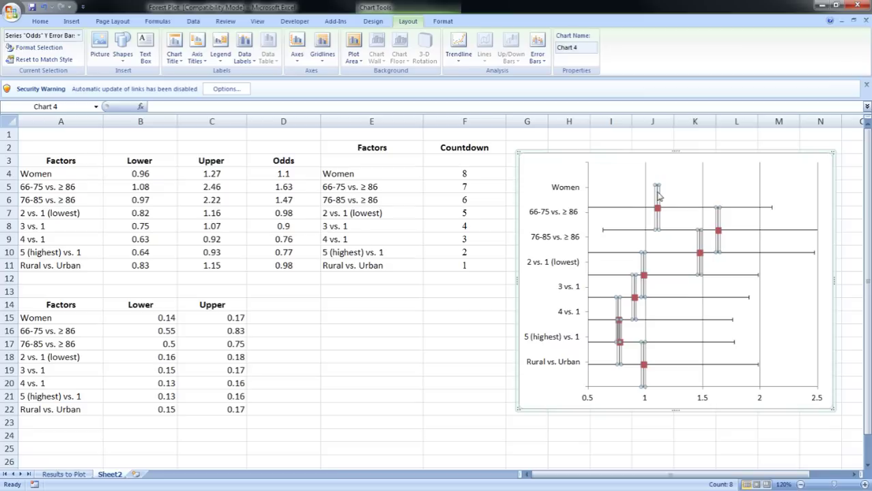
pyautogui.click(637, 185)
pyautogui.click(641, 169)
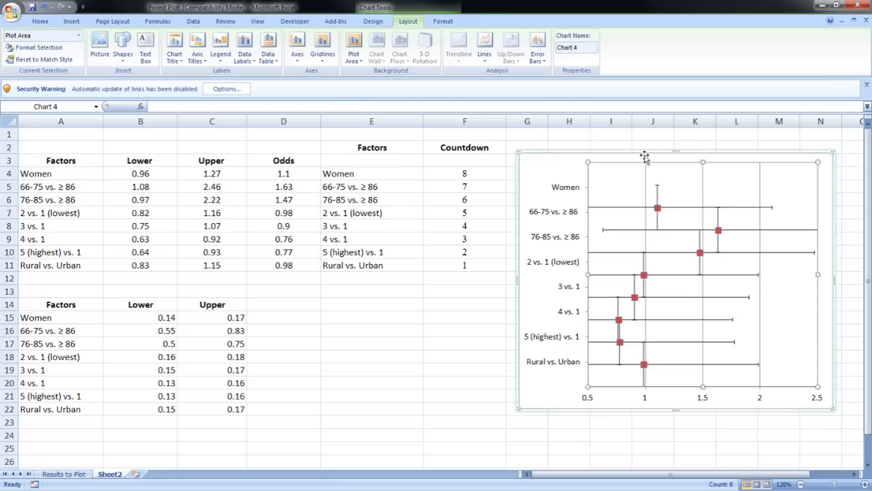
pyautogui.click(657, 191)
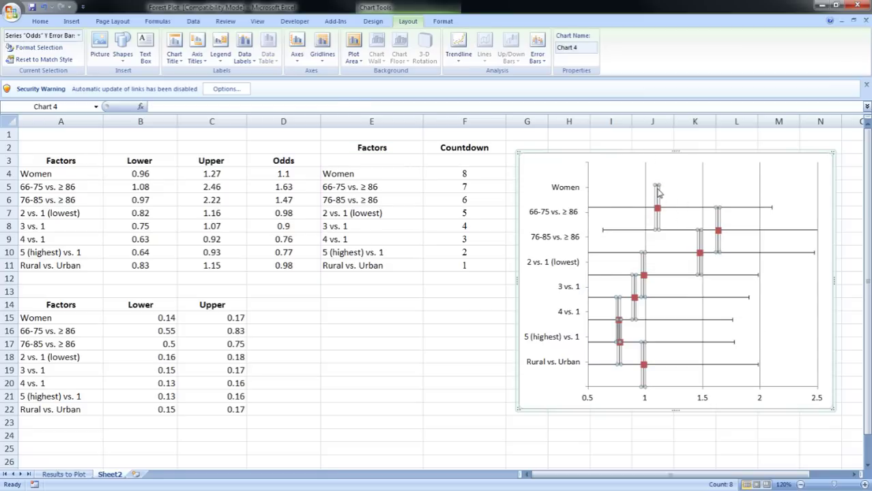
pyautogui.press('Delete')
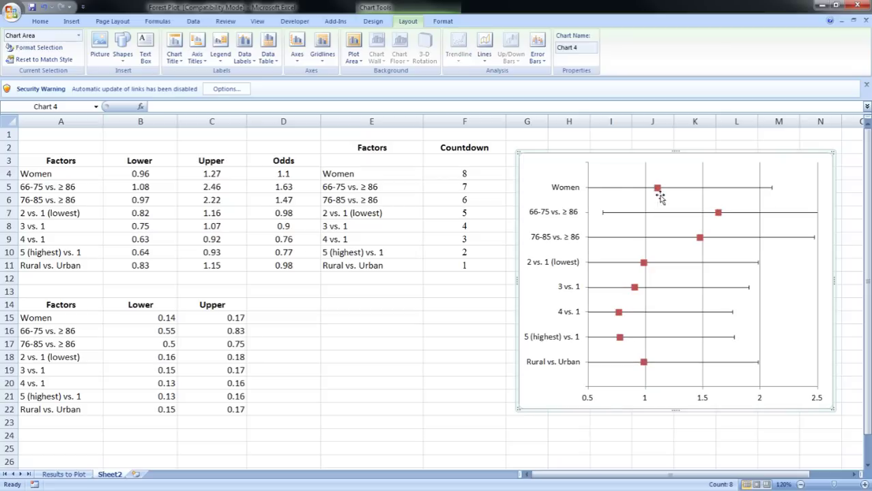
# - Switch the Odds series' horizontal error bars to custom amounts and use Sheet2 C15:C22 as the positive error values
pyautogui.click(614, 187)
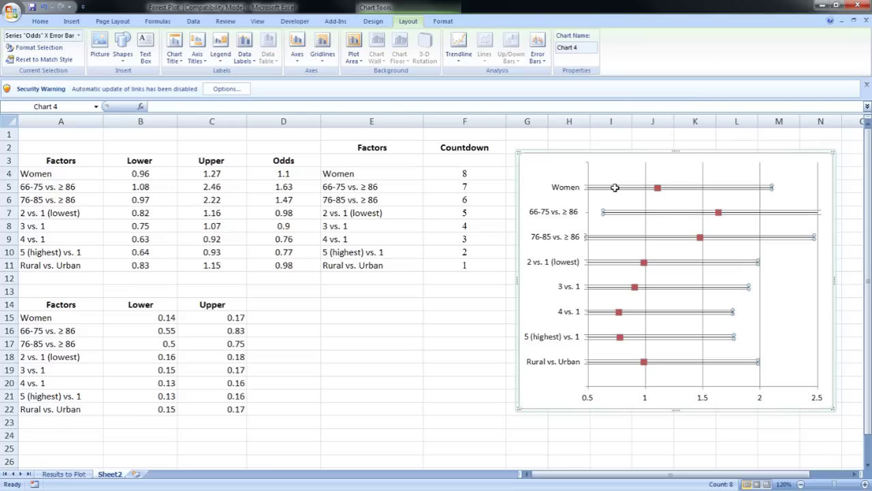
pyautogui.rightClick(615, 188)
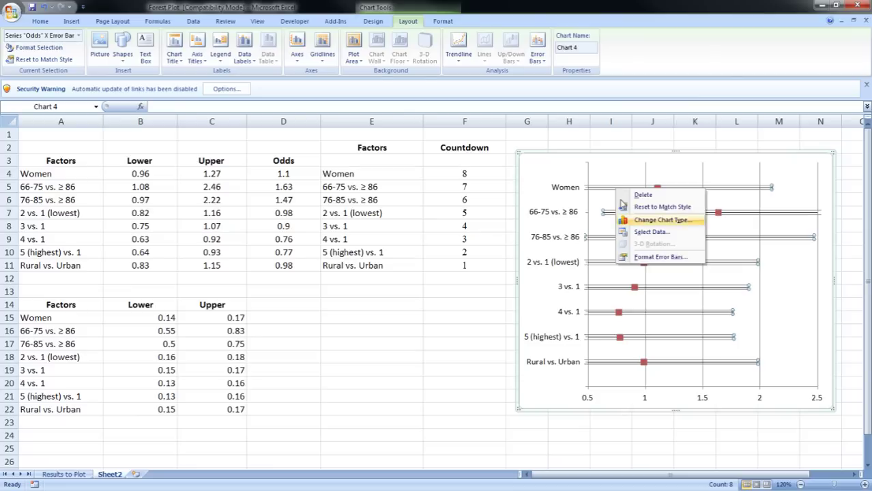
pyautogui.click(655, 258)
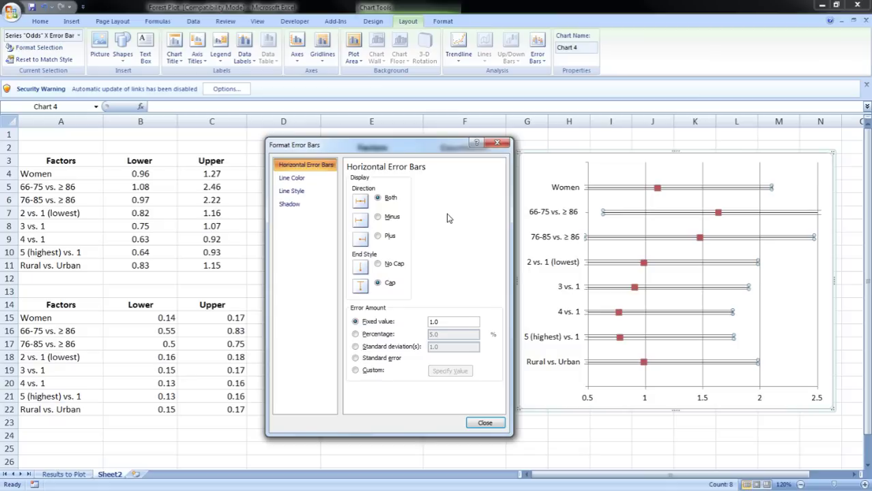
pyautogui.click(371, 372)
pyautogui.click(451, 372)
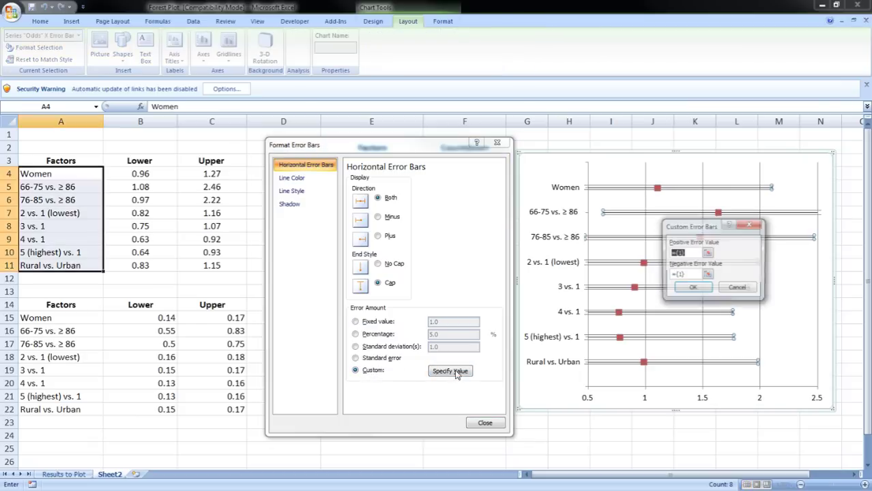
pyautogui.click(707, 254)
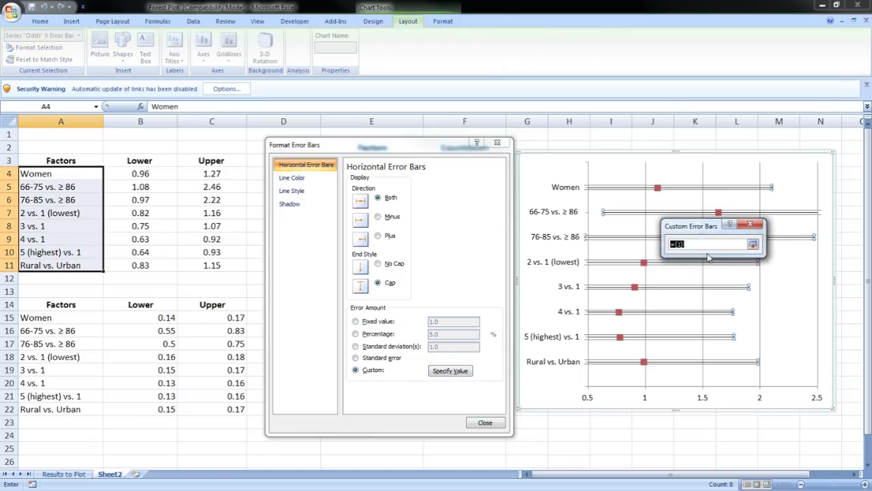
pyautogui.moveTo(225, 318); pyautogui.dragTo(221, 410)
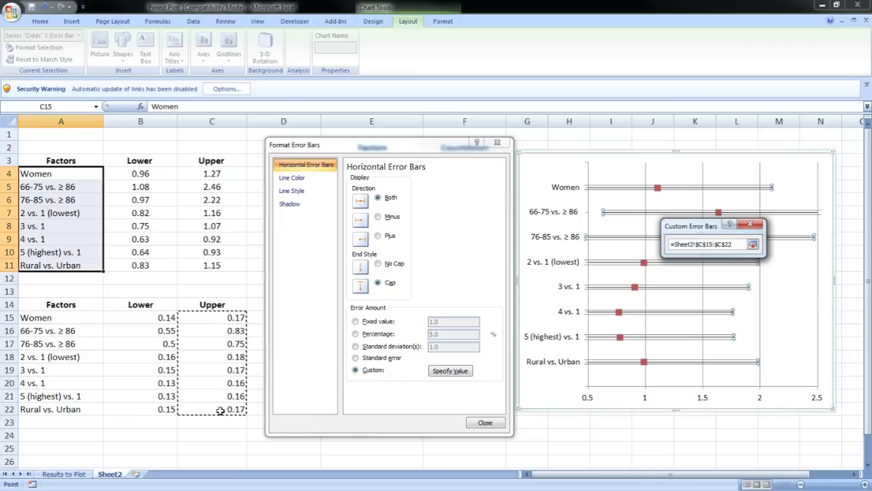
pyautogui.click(751, 244)
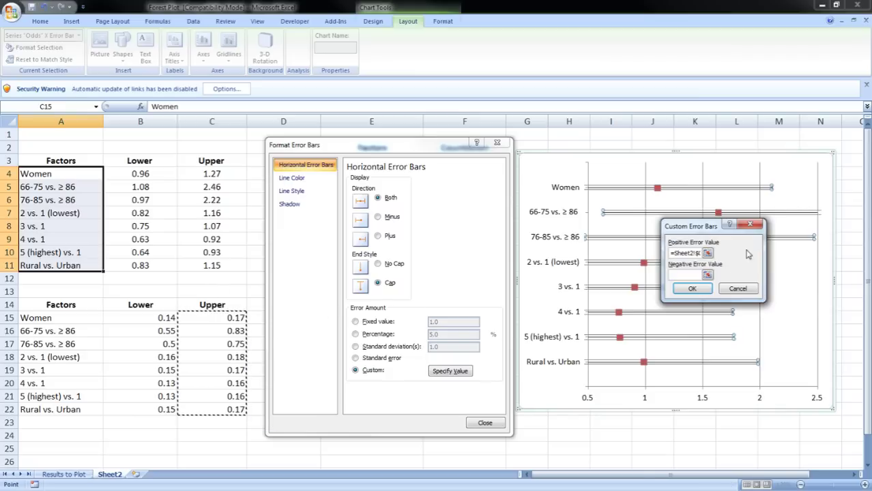
# - Use B15:B22, the lower differences, as the negative error values and apply the custom error bars
pyautogui.click(707, 274)
pyautogui.click(162, 319)
pyautogui.moveTo(161, 319); pyautogui.dragTo(157, 407)
pyautogui.click(752, 245)
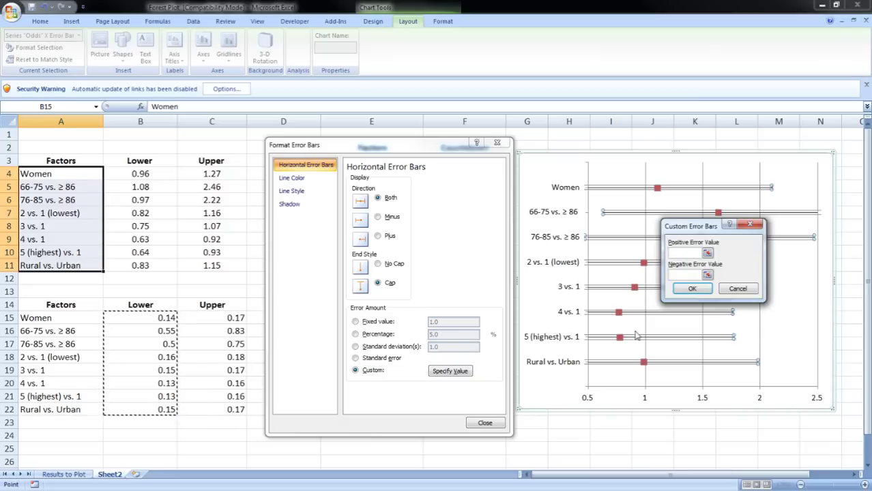
pyautogui.click(682, 287)
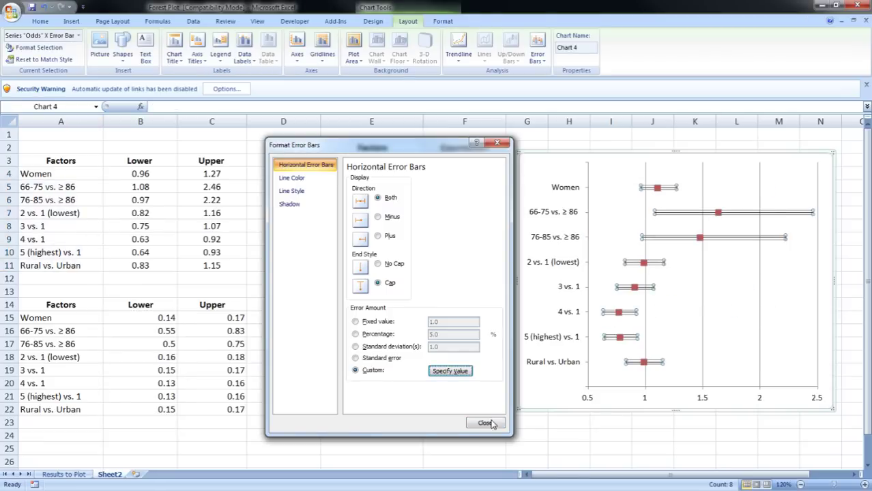
pyautogui.click(497, 426)
pyautogui.click(546, 161)
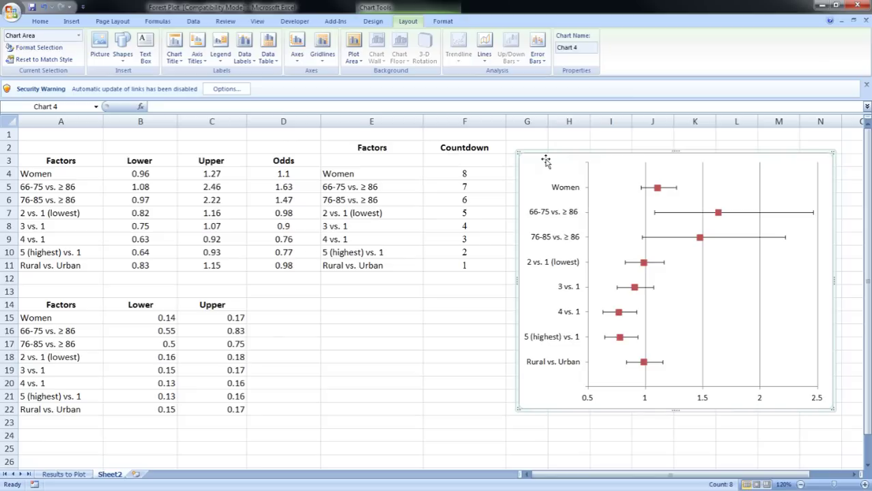
# - Change the Odds series markers to the built-in circle type
pyautogui.click(657, 188)
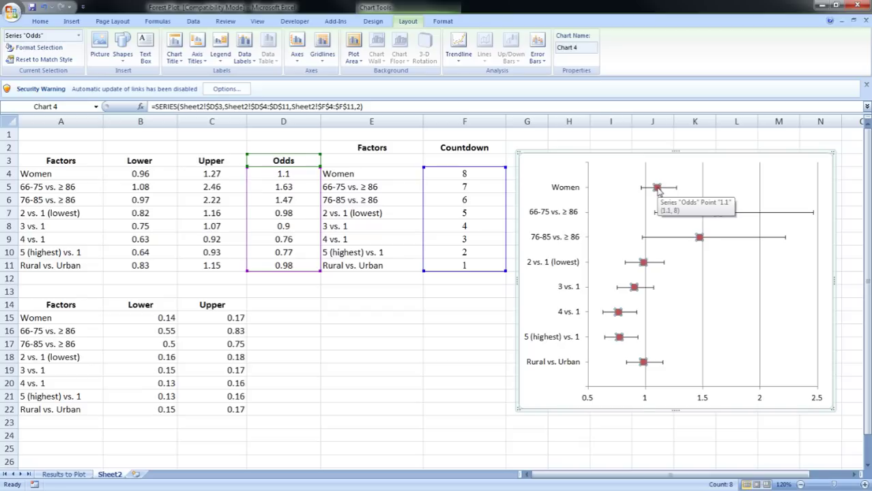
pyautogui.rightClick(657, 190)
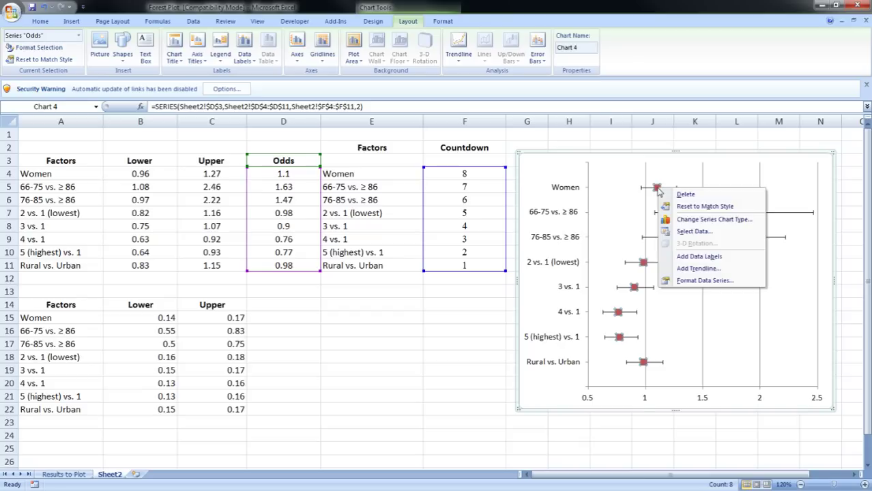
pyautogui.click(699, 282)
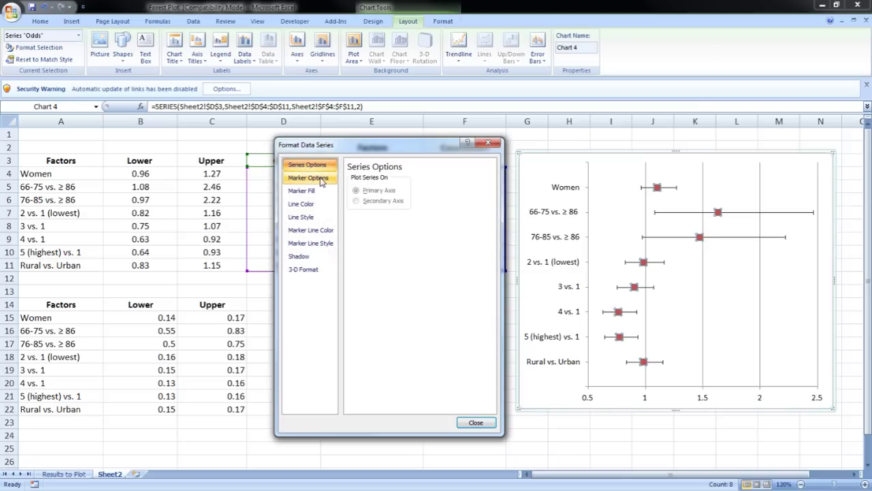
pyautogui.click(321, 179)
pyautogui.click(393, 226)
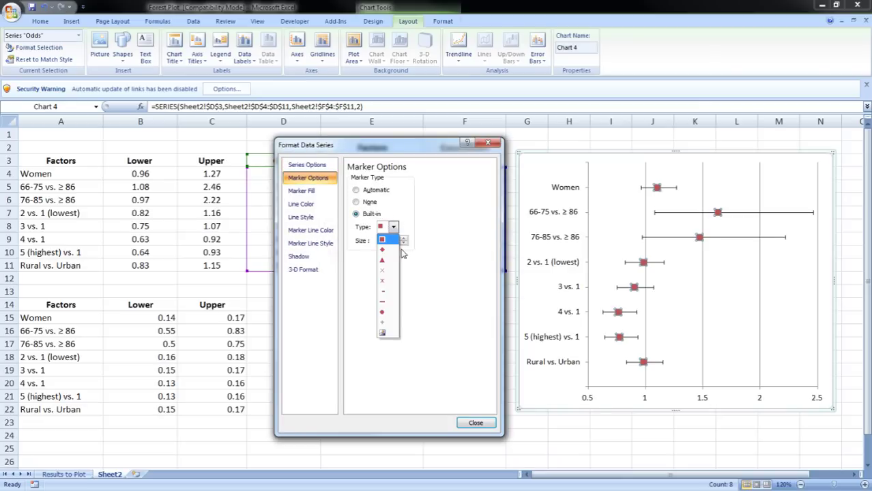
pyautogui.click(384, 313)
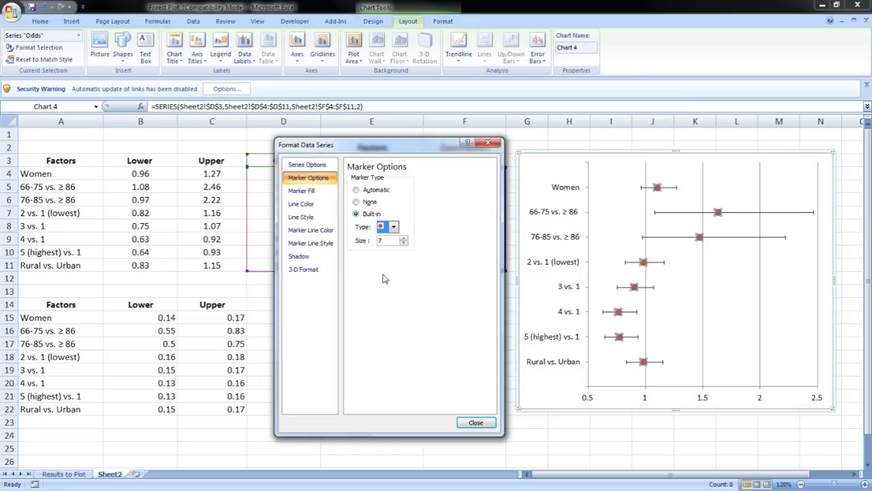
# - Give the Odds markers a solid black fill with no marker outline
pyautogui.click(323, 193)
pyautogui.click(371, 191)
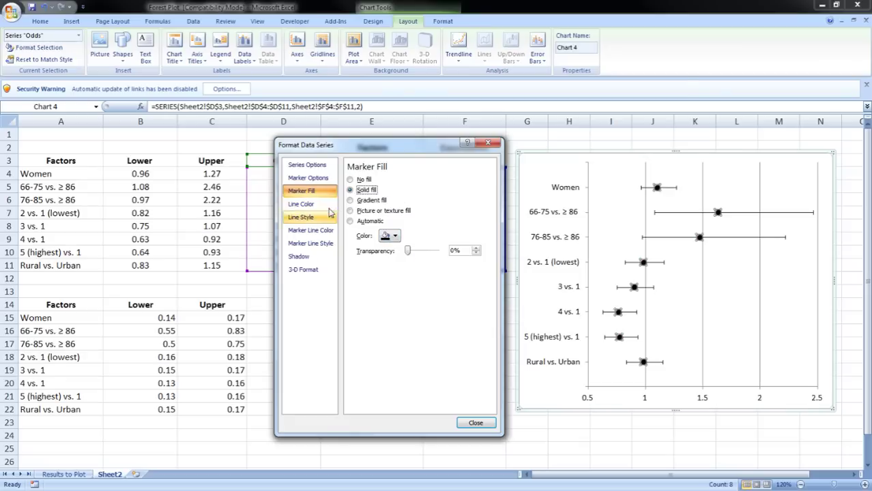
pyautogui.click(324, 232)
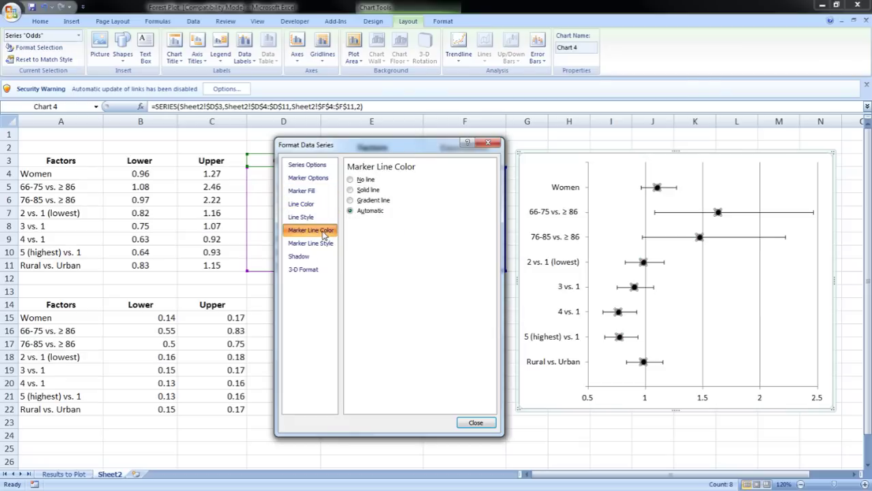
pyautogui.click(365, 180)
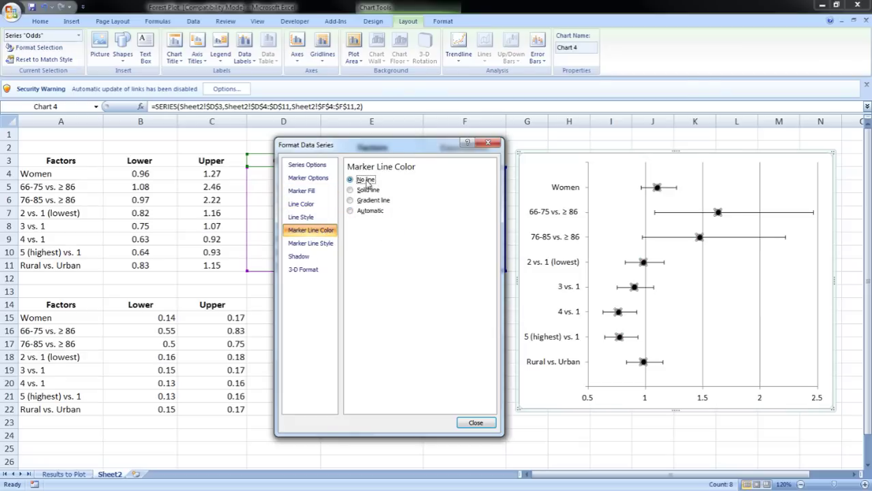
pyautogui.click(466, 424)
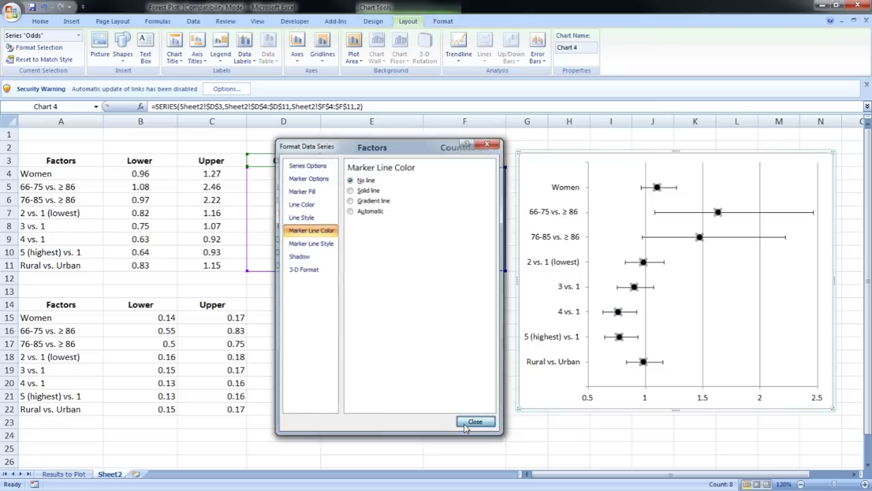
pyautogui.click(534, 157)
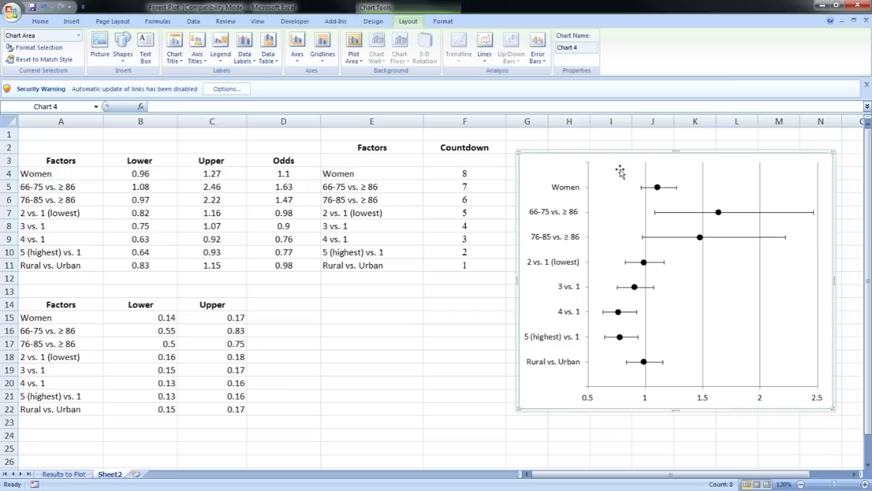
# - Add a solid black border line 1 pt wide around the chart's plot area
pyautogui.click(678, 255)
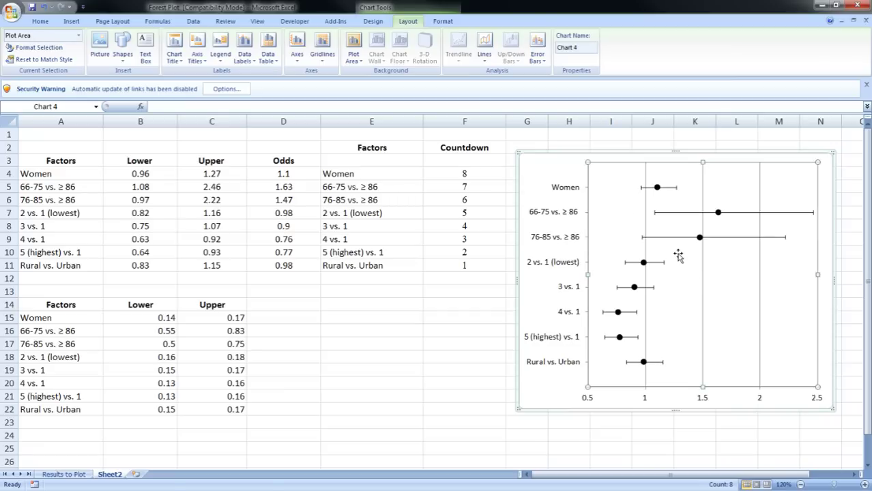
pyautogui.rightClick(678, 255)
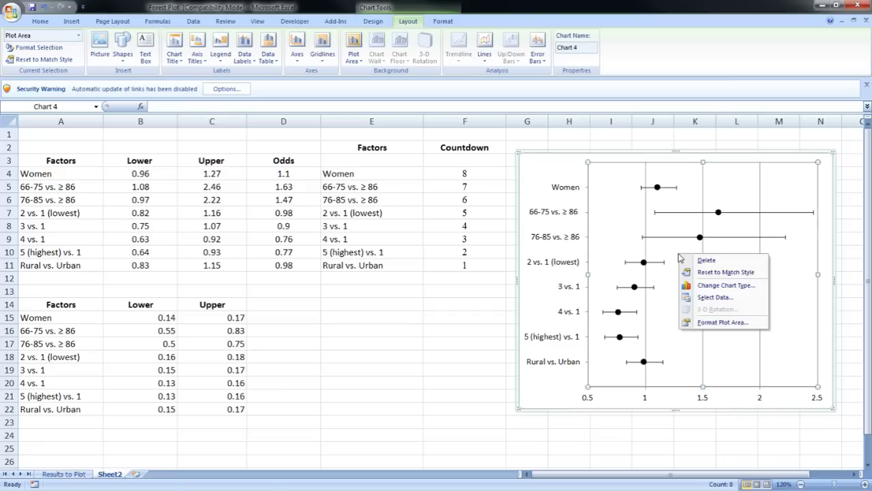
pyautogui.click(710, 327)
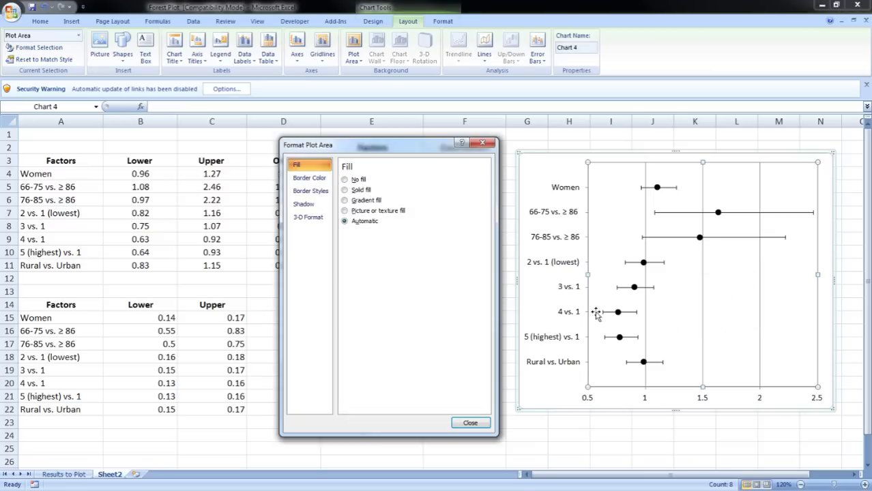
pyautogui.click(311, 179)
pyautogui.click(363, 191)
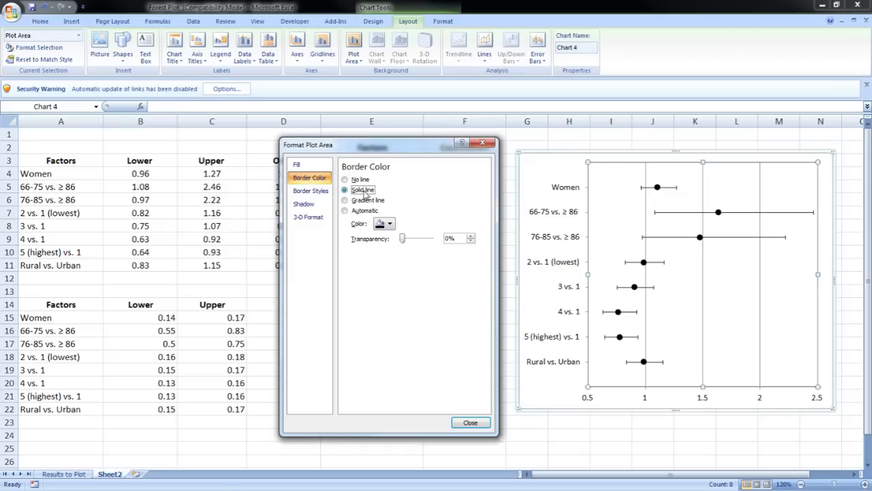
pyautogui.click(311, 191)
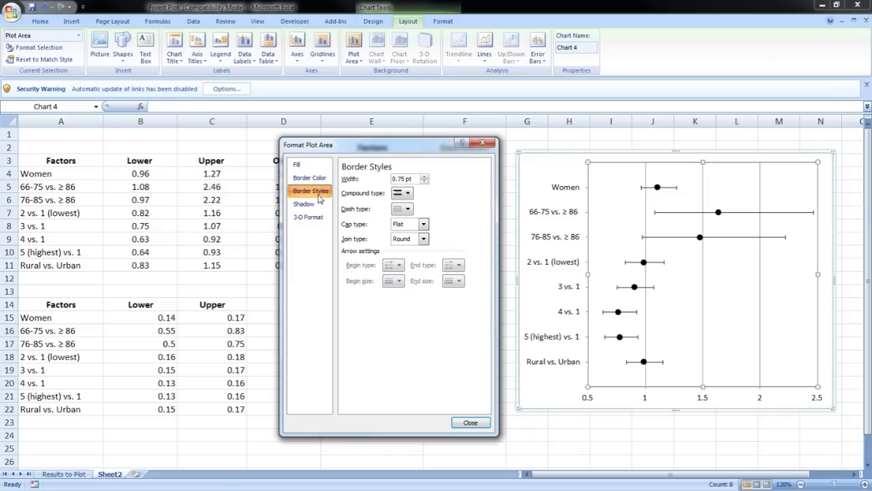
pyautogui.click(423, 177)
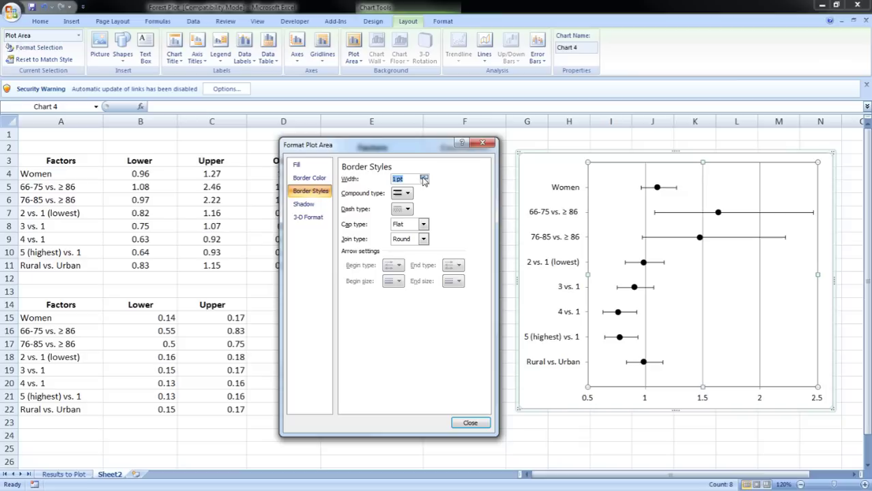
pyautogui.click(471, 423)
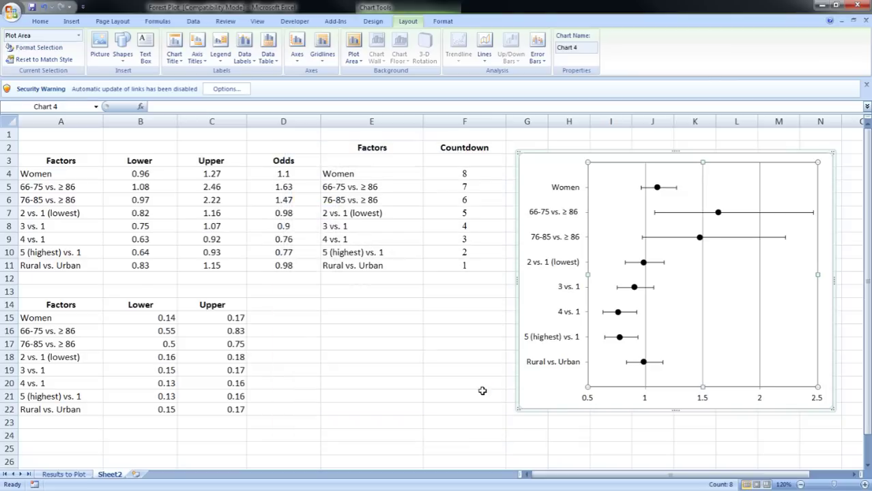
pyautogui.click(529, 160)
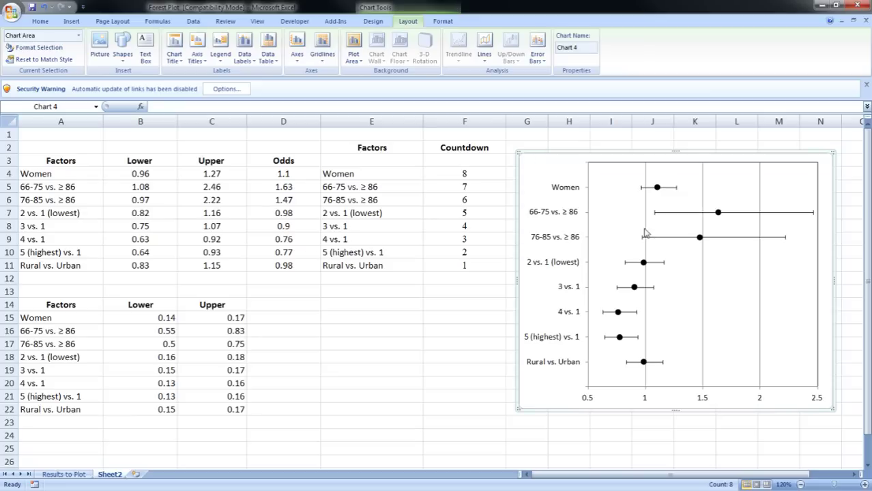
# - Add the title "Odds Ratios" below the horizontal axis and make the chart taller so it extends to the end of row 23
pyautogui.click(706, 403)
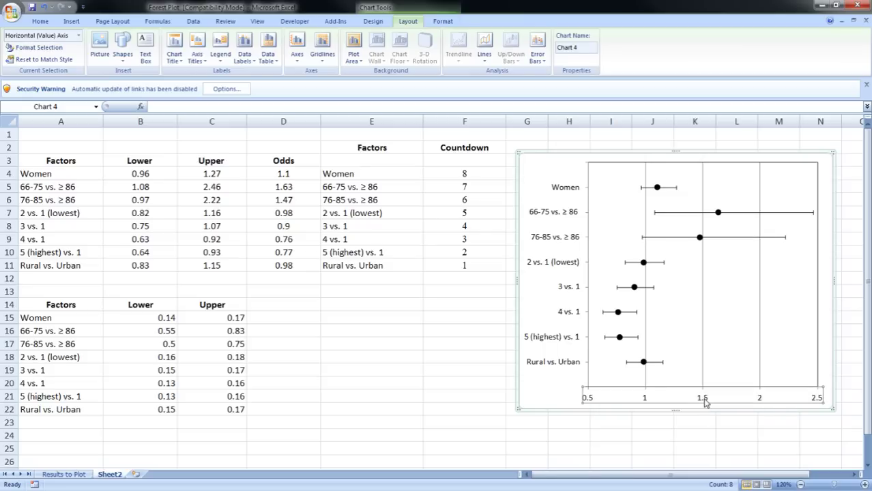
pyautogui.click(196, 53)
pyautogui.moveTo(209, 77)
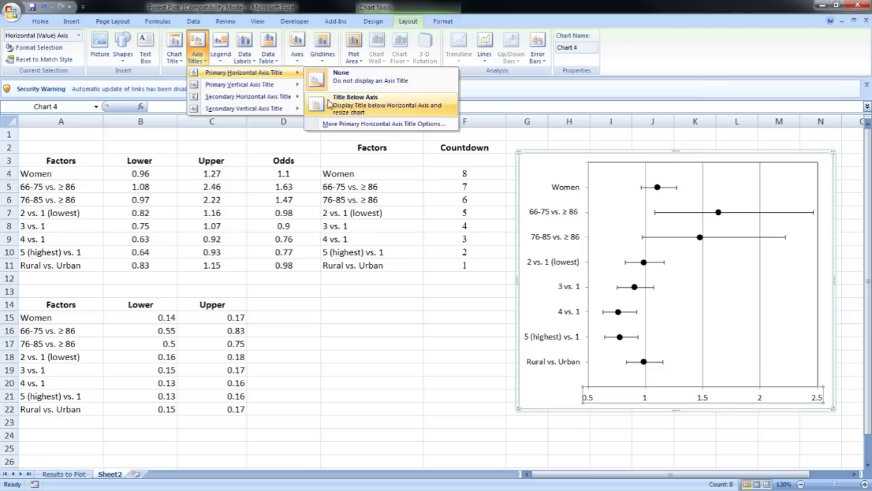
pyautogui.click(329, 103)
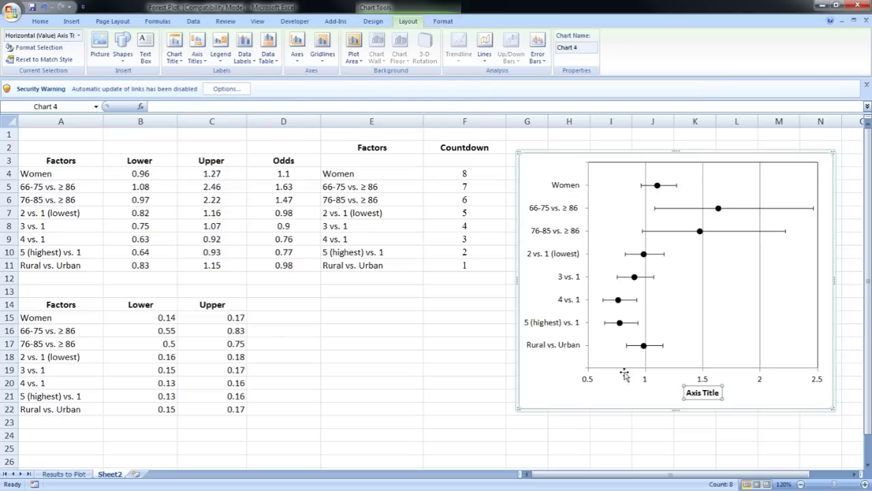
pyautogui.moveTo(715, 393); pyautogui.dragTo(683, 393)
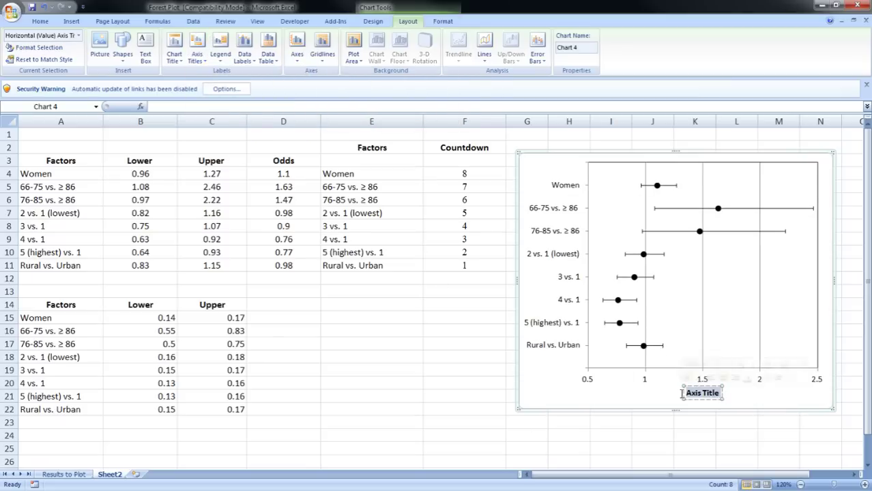
pyautogui.write('Odds R')
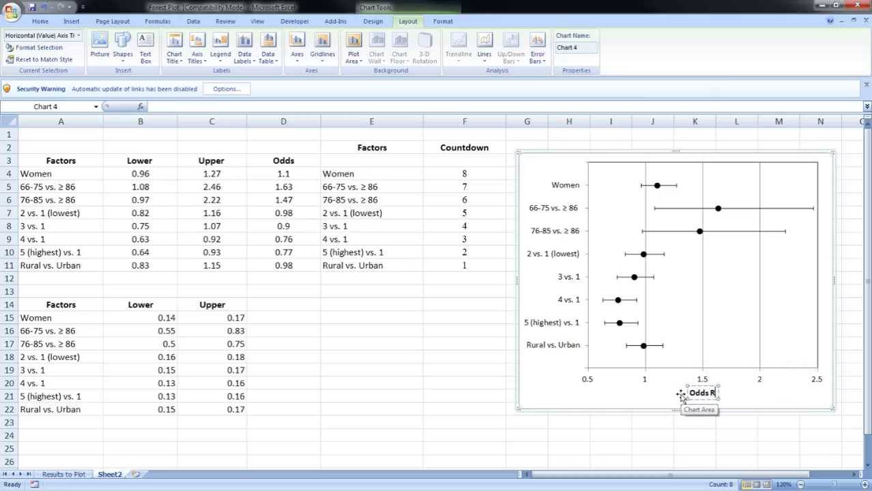
pyautogui.write('atios')
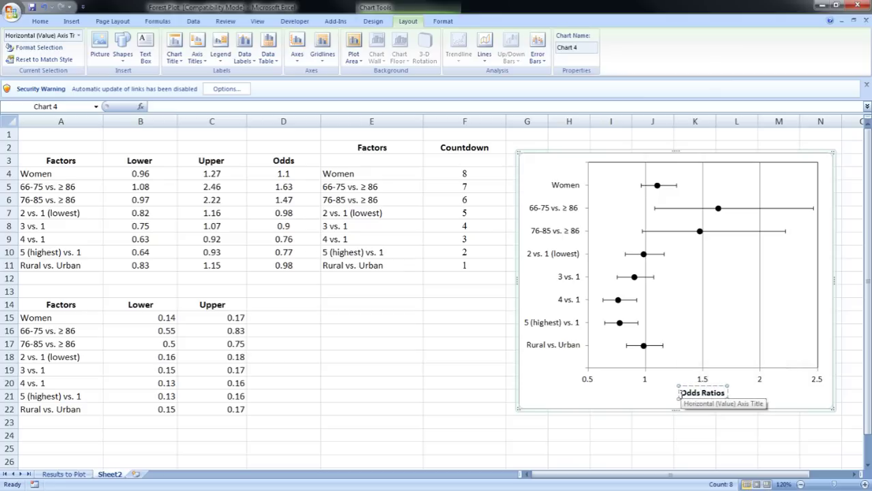
pyautogui.click(538, 396)
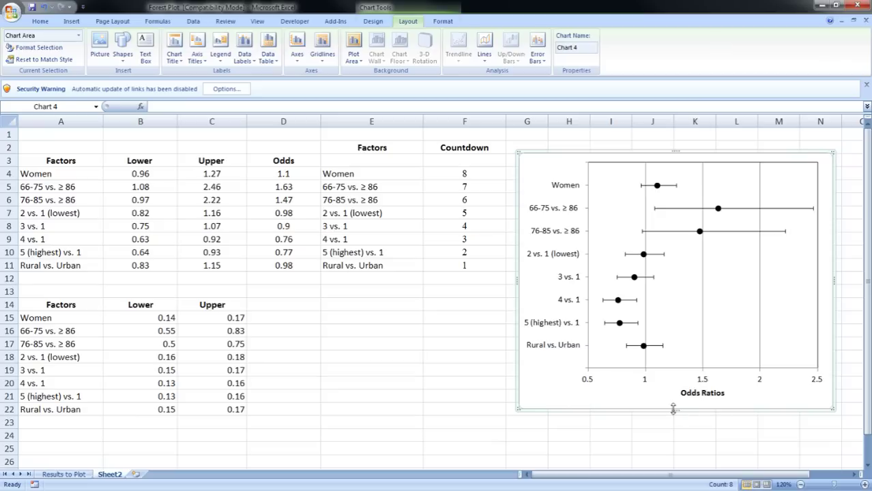
pyautogui.moveTo(675, 410); pyautogui.dragTo(674, 430)
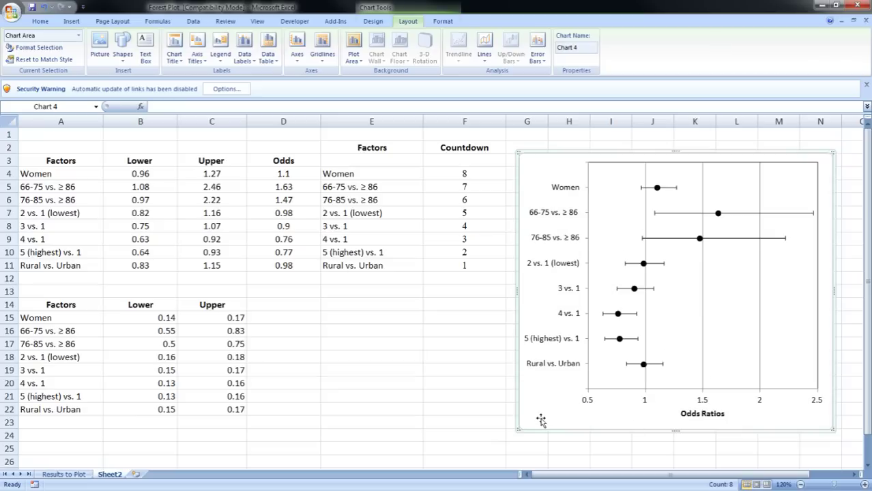